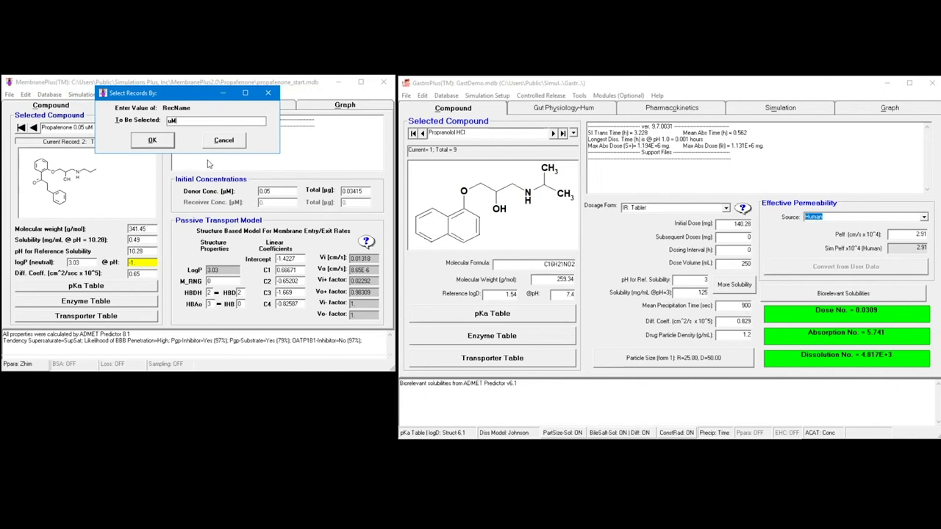
# Limit the database records to names containing uM and run a single simulation of Propafenone 0.05 uM.
pyautogui.click(165, 143)
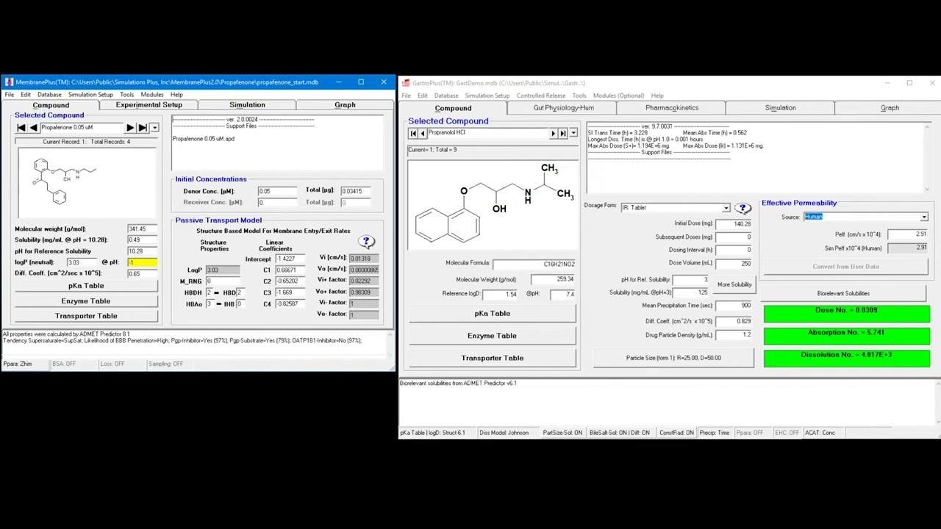
pyautogui.click(267, 105)
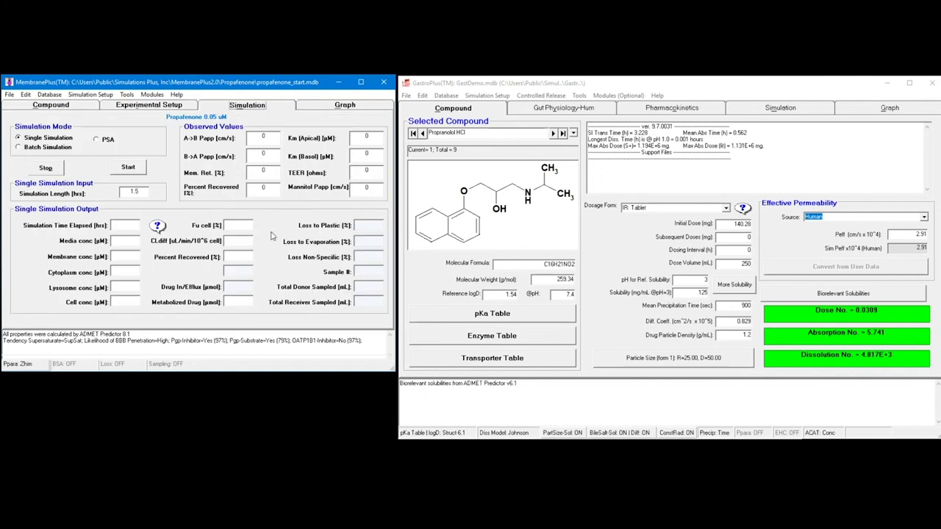
pyautogui.click(122, 169)
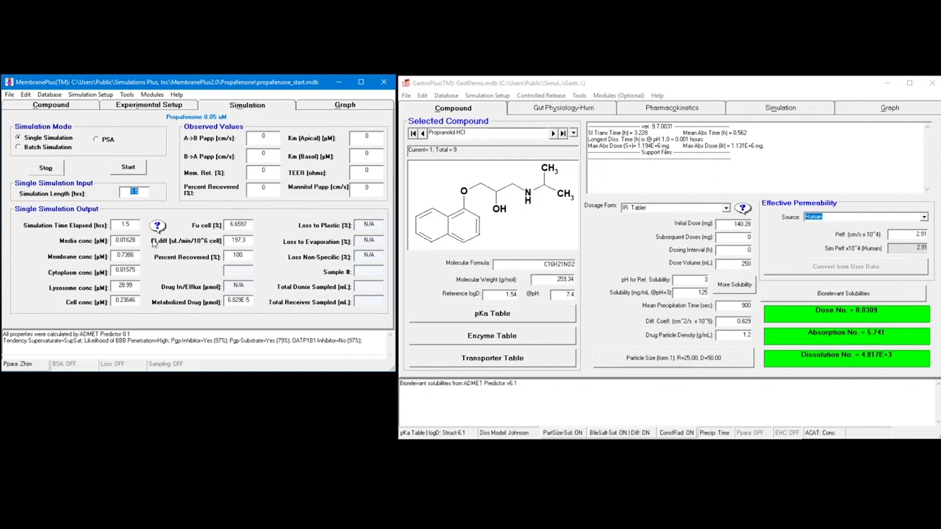
# Plot the Propafenone 0.05 uM simulation in a new plot and hide the cell concentration curve to compare media predictions with observations.
pyautogui.click(350, 107)
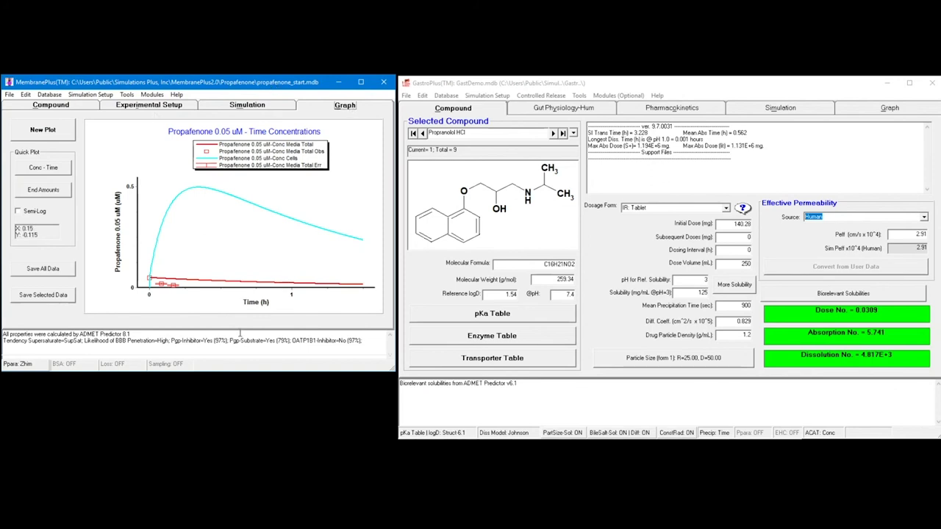
pyautogui.click(44, 132)
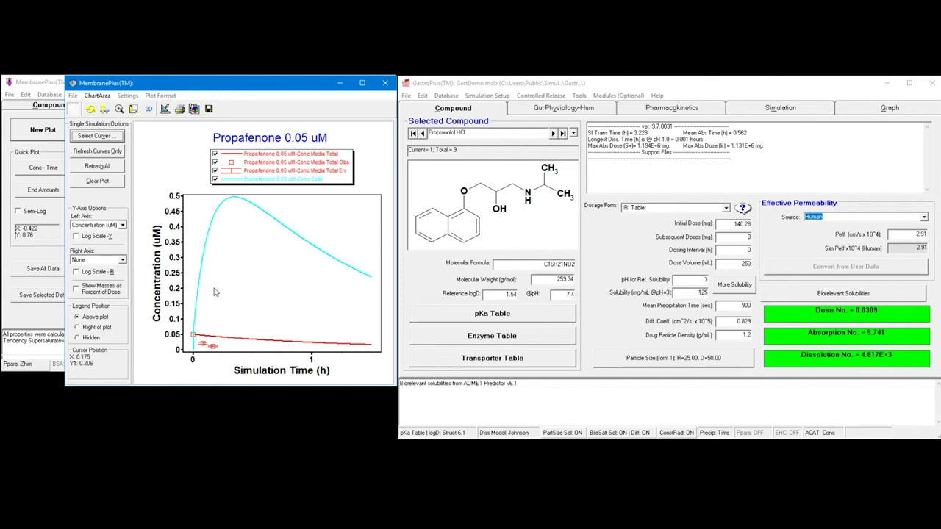
pyautogui.click(215, 179)
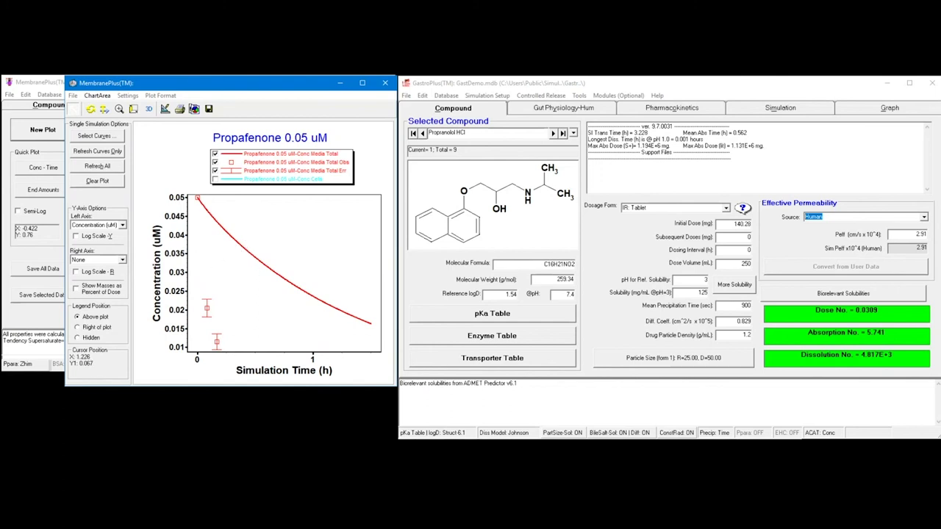
pyautogui.click(383, 82)
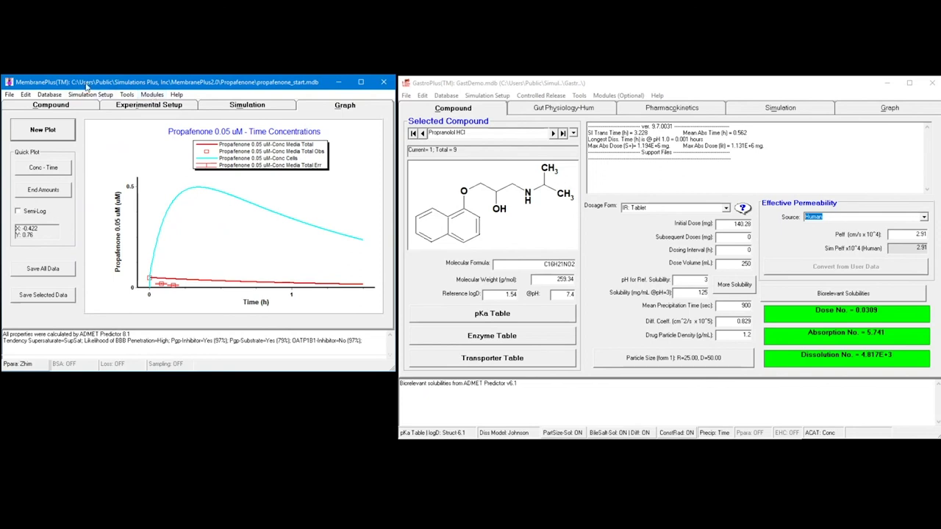
# Select the 2D6 metabolism parameters Vmax and Km for optimization, using all records in the database.
pyautogui.click(155, 96)
pyautogui.moveTo(167, 108)
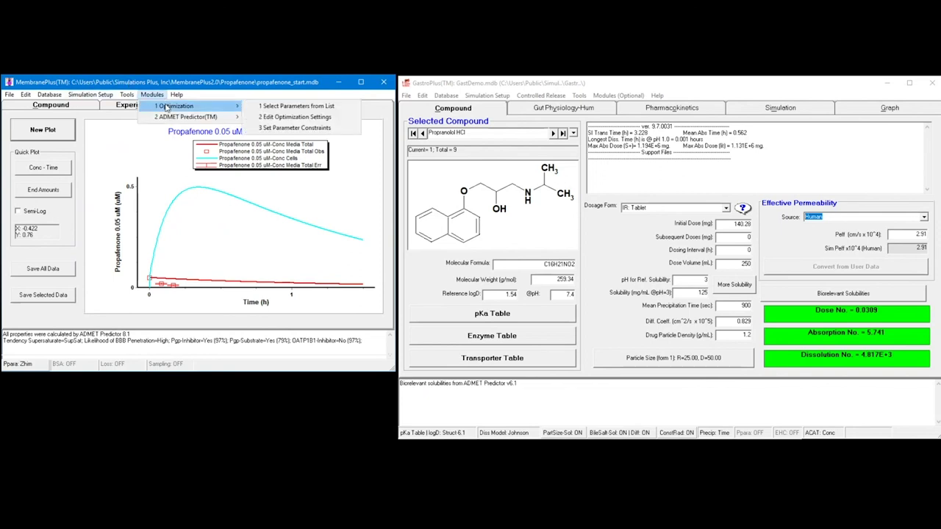
pyautogui.click(319, 109)
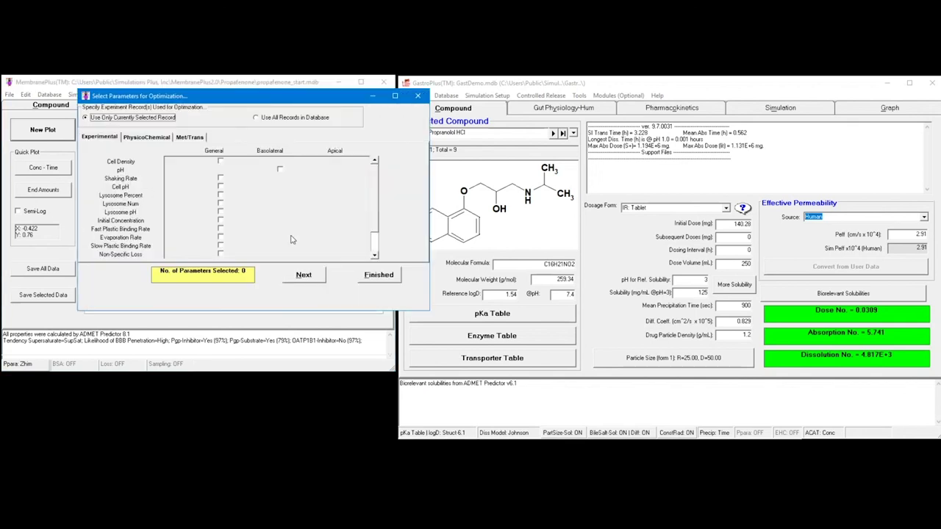
pyautogui.click(286, 120)
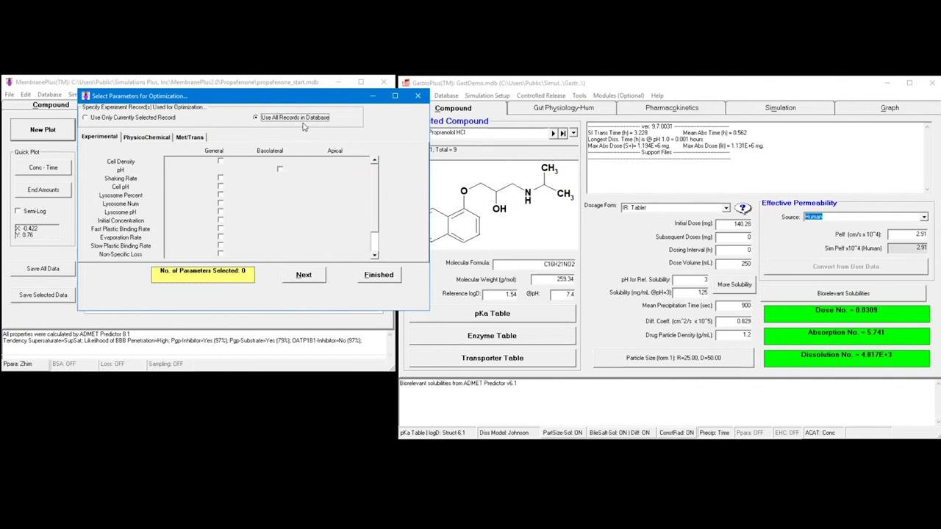
pyautogui.click(203, 137)
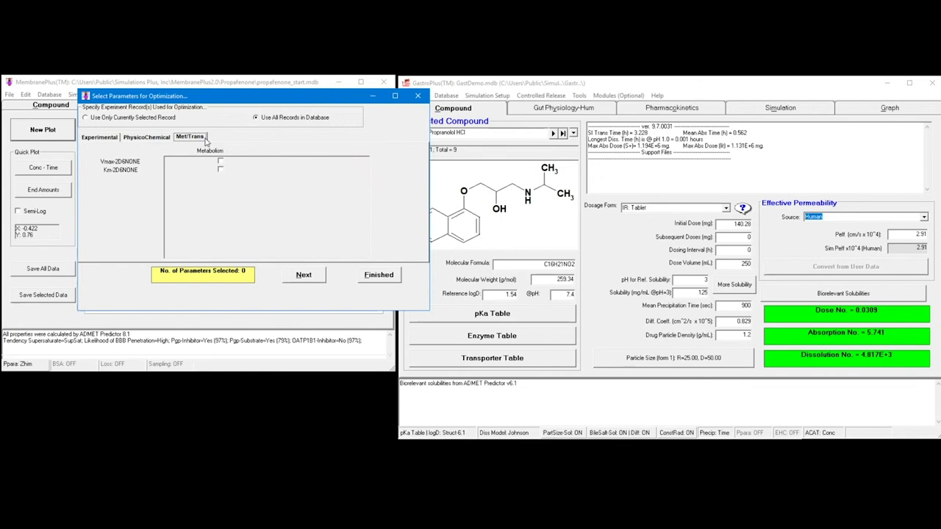
pyautogui.click(219, 161)
pyautogui.click(305, 274)
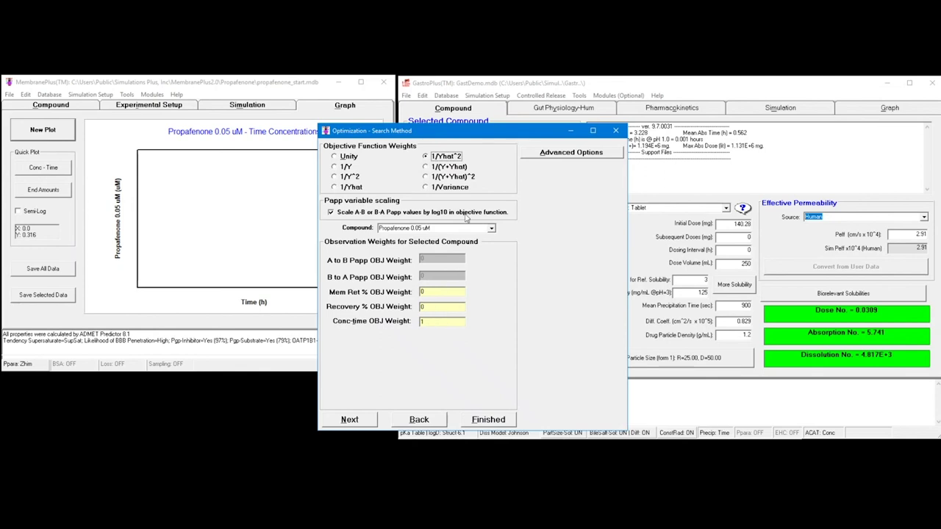
# Use 1/Yhat^2 weighting with a Conc-time objective weight of 1, and accept the default Vmax and Km constraints.
pyautogui.doubleClick(443, 324)
pyautogui.click(369, 425)
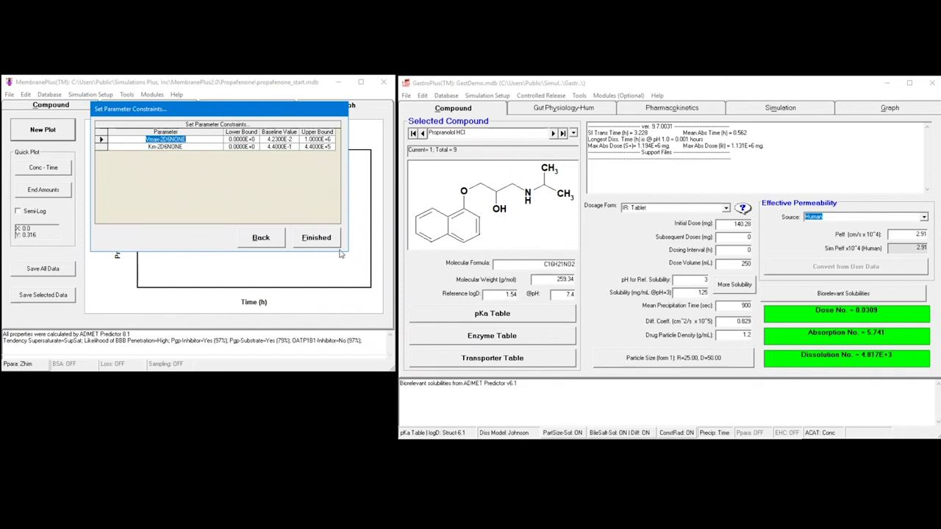
pyautogui.click(316, 238)
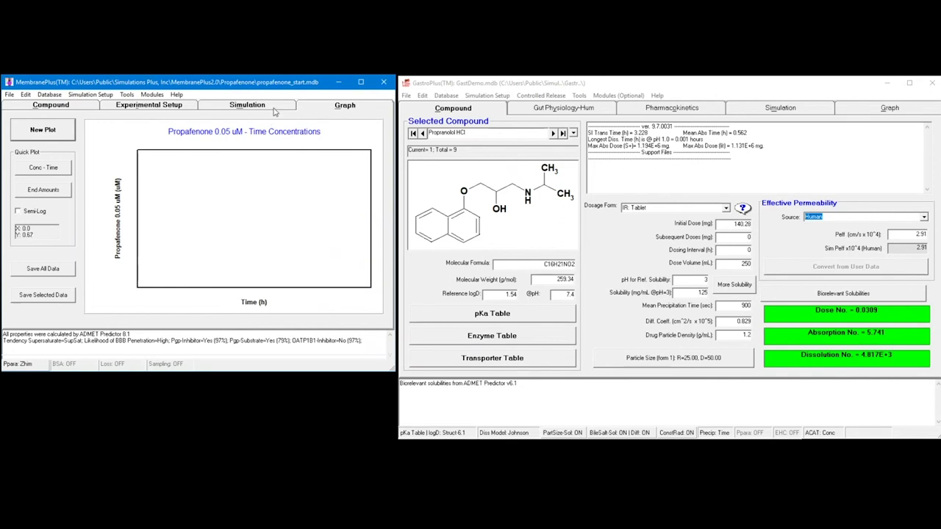
# Run the optimization with its output saved to OptTest.txt, overwriting the existing file.
pyautogui.click(250, 106)
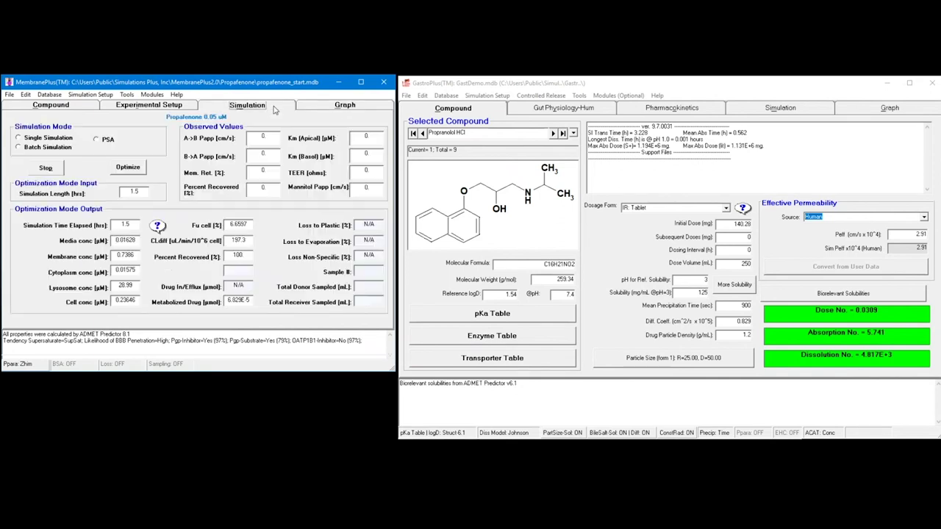
pyautogui.click(133, 170)
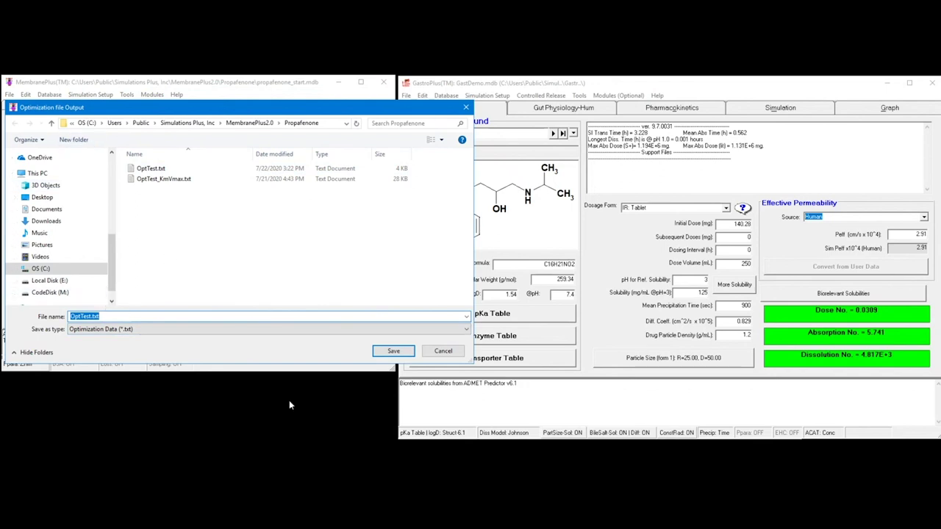
pyautogui.click(398, 354)
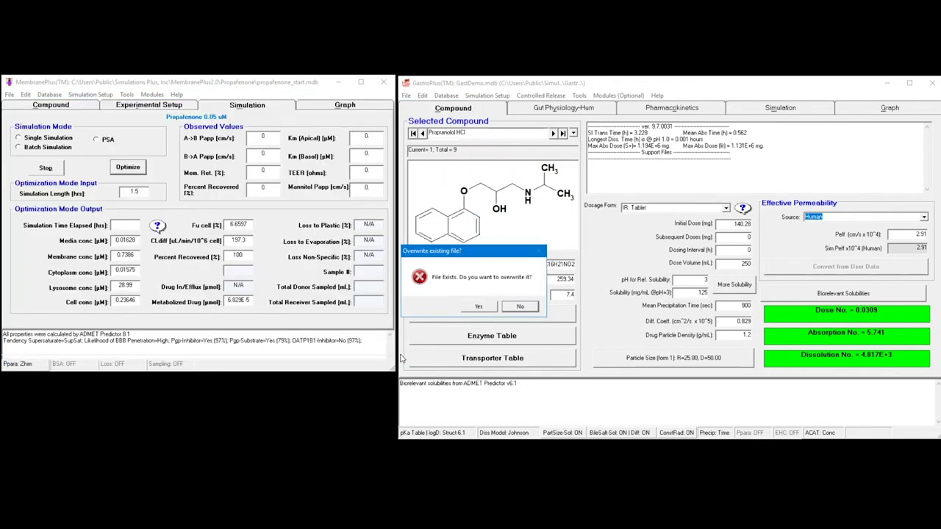
pyautogui.moveTo(485, 255); pyautogui.dragTo(452, 249)
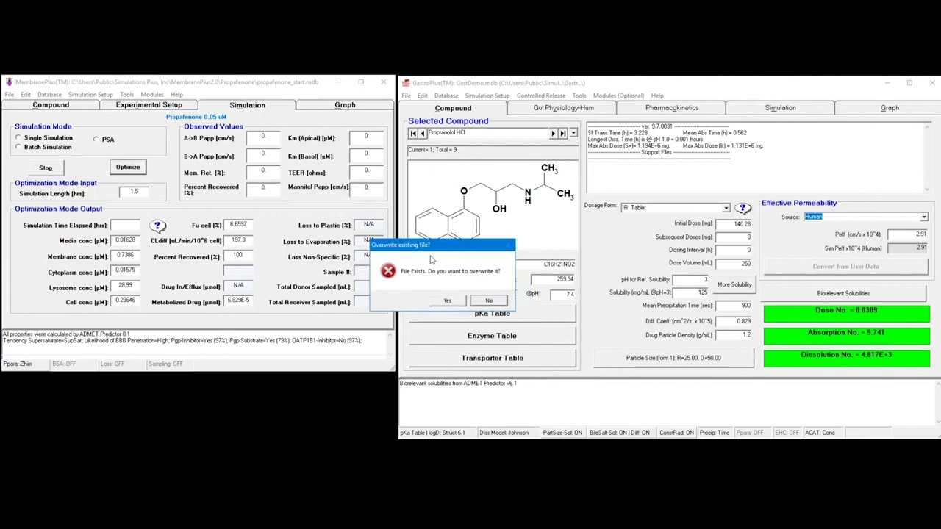
pyautogui.click(453, 302)
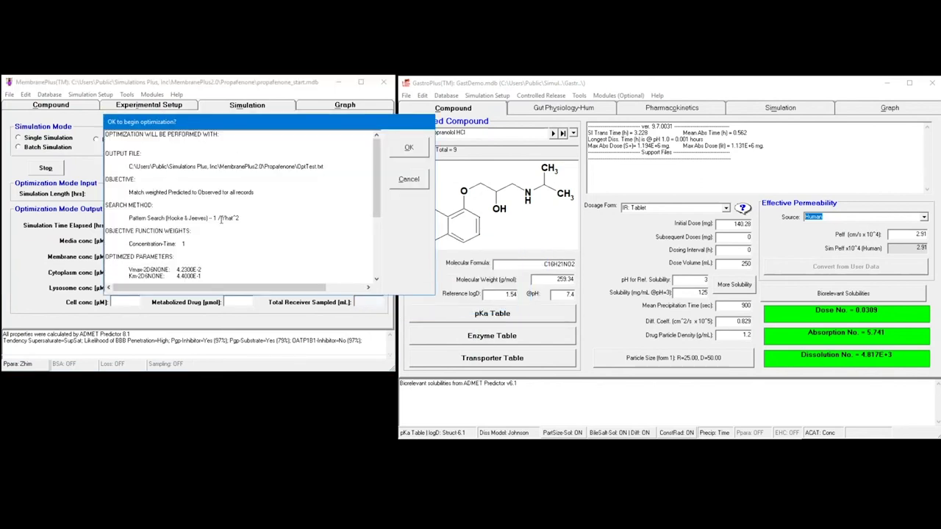
pyautogui.click(410, 150)
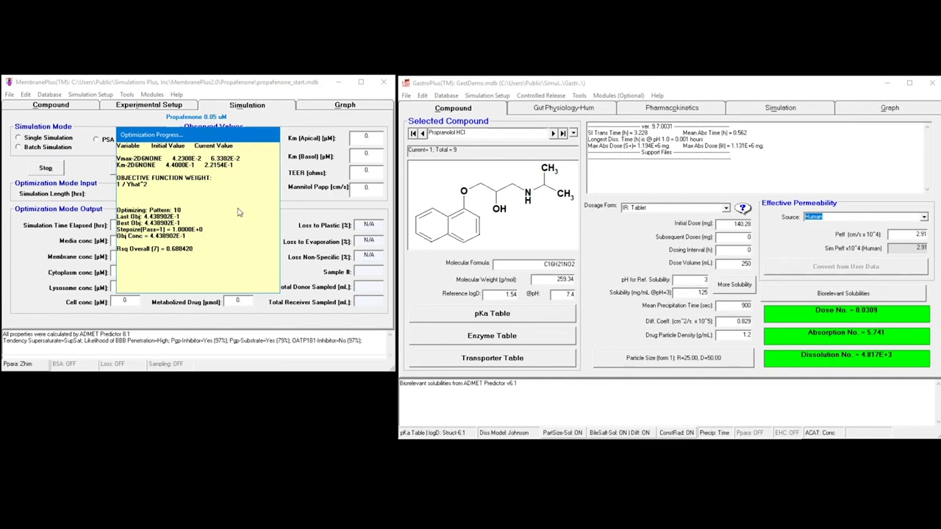
# Halt the running optimization, close its results report and abandon the optimized parameter changes.
pyautogui.click(55, 169)
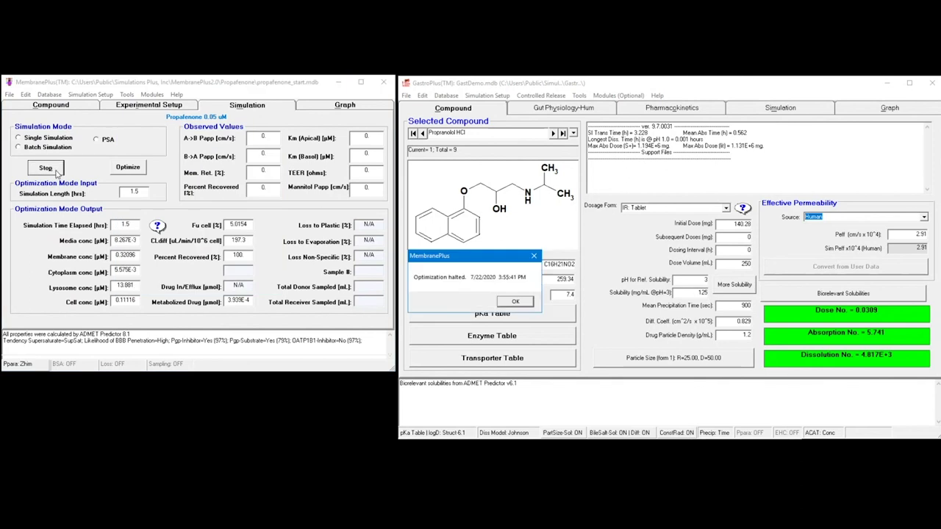
pyautogui.click(516, 303)
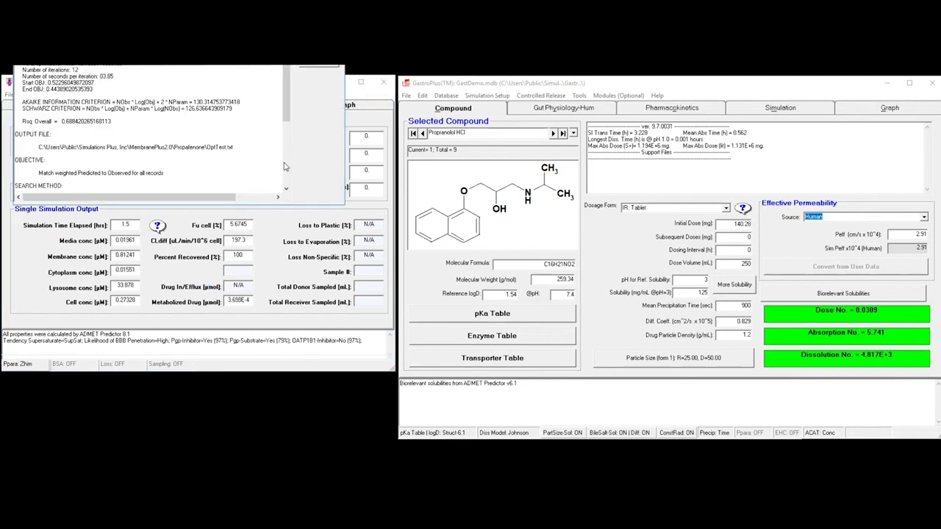
pyautogui.click(335, 66)
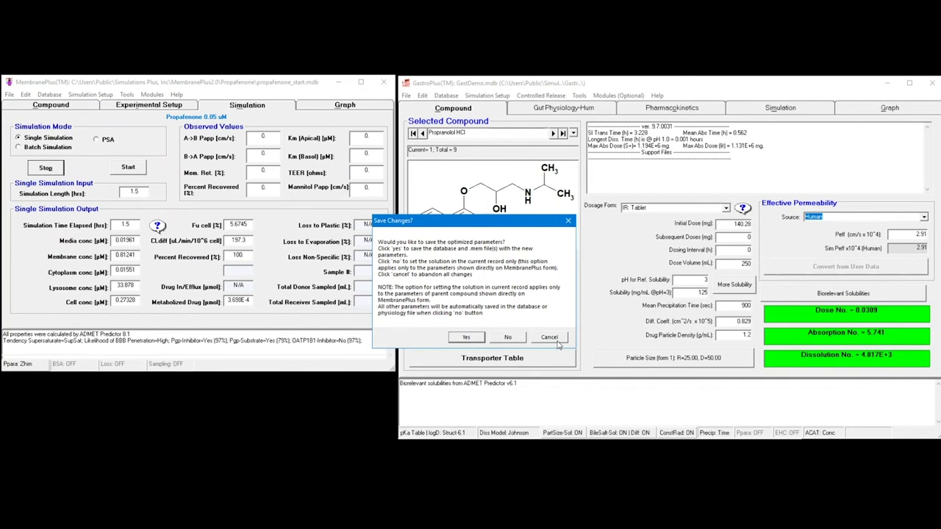
pyautogui.click(555, 338)
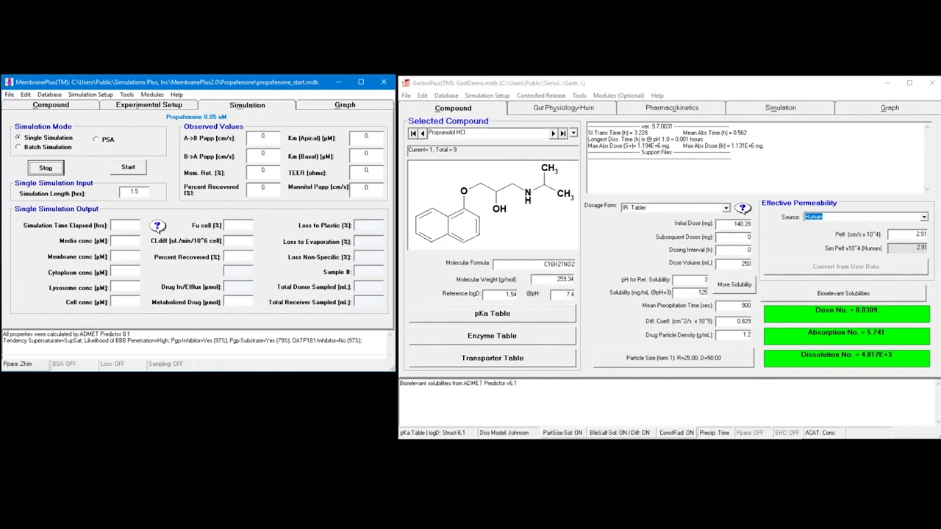
# Open the propafenone_opt.mdb database and select the Propafenone 0.05 uM record.
pyautogui.click(10, 94)
pyautogui.click(20, 117)
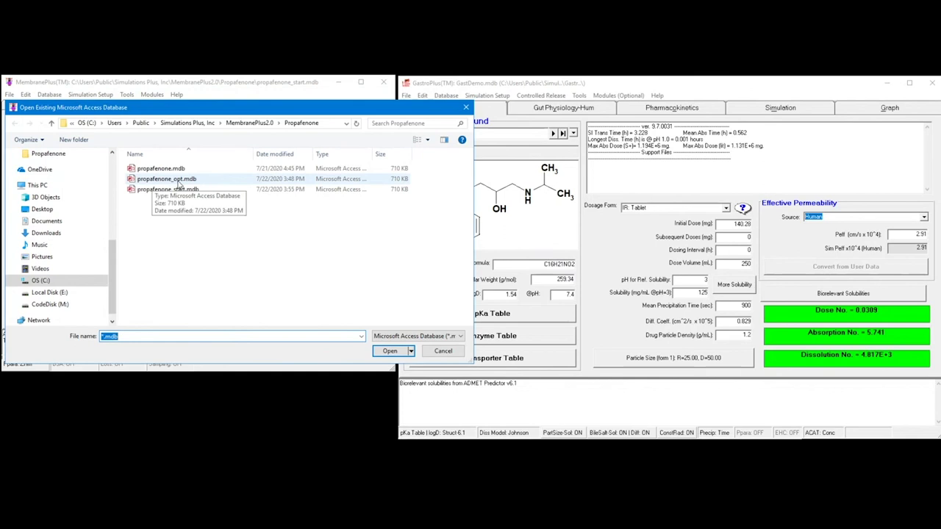
pyautogui.click(178, 181)
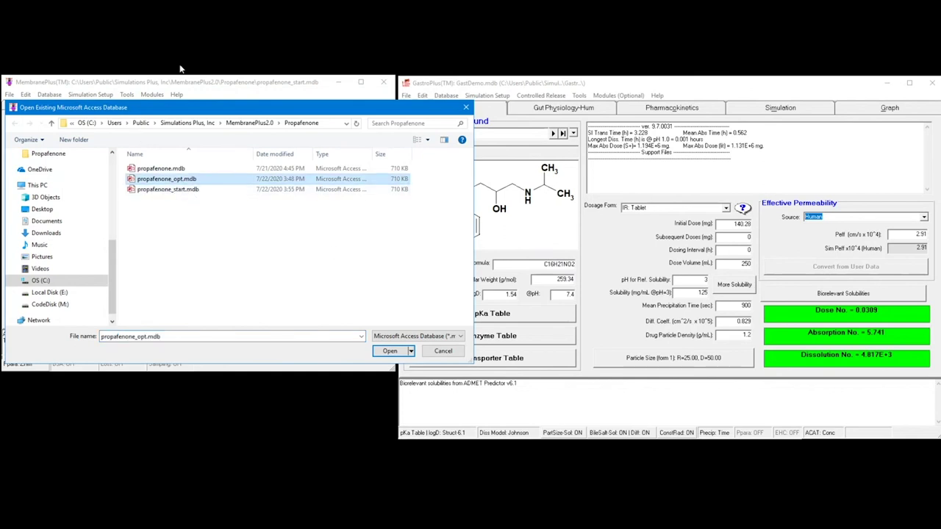
pyautogui.click(390, 351)
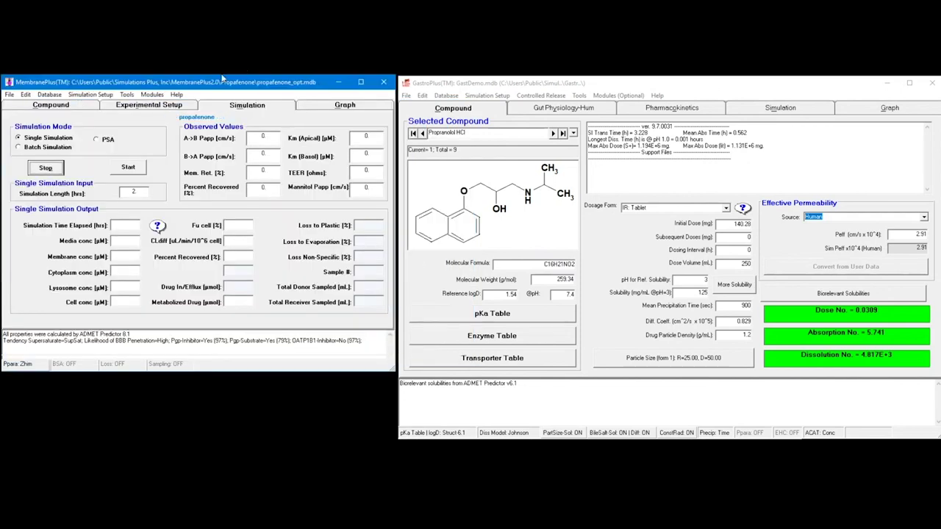
pyautogui.click(56, 106)
pyautogui.click(154, 127)
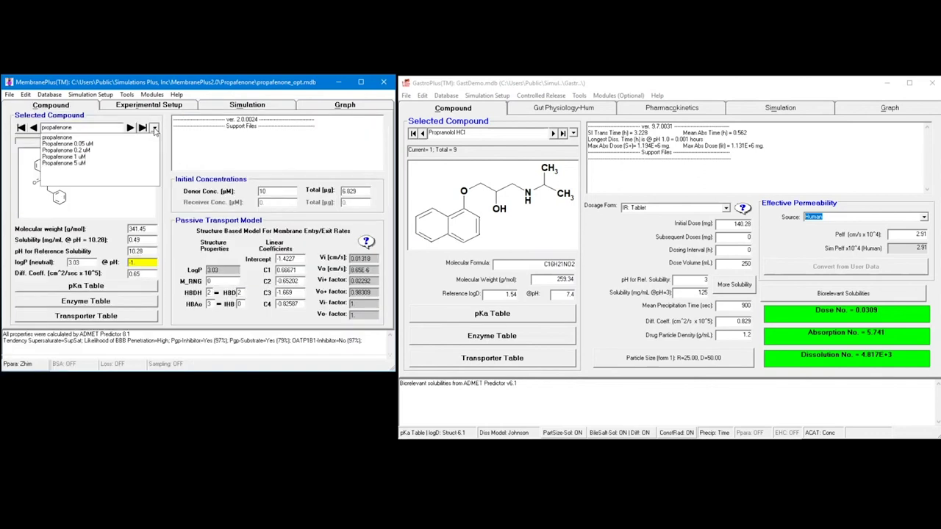
pyautogui.click(94, 144)
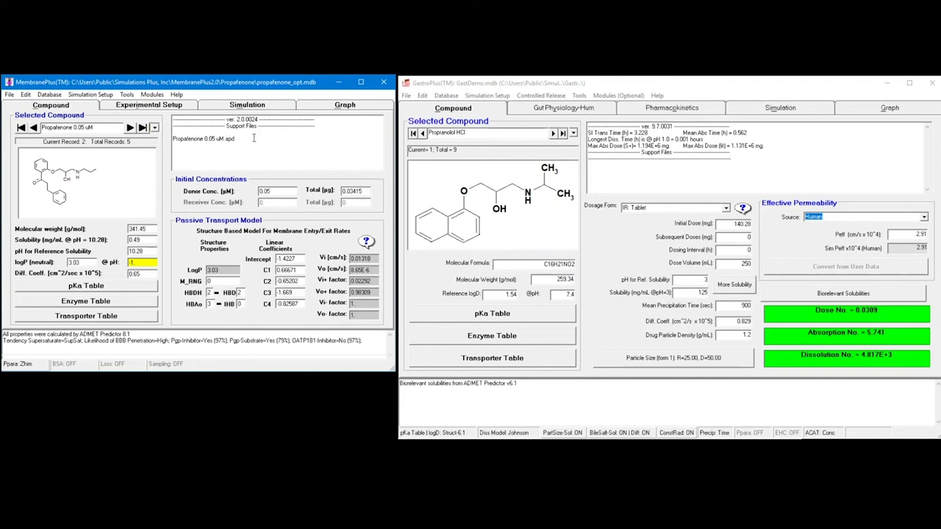
# Examine the 2D6 Vmax and Km values in the enzyme table of Propafenone 0.05 uM, then close it without saving.
pyautogui.click(131, 305)
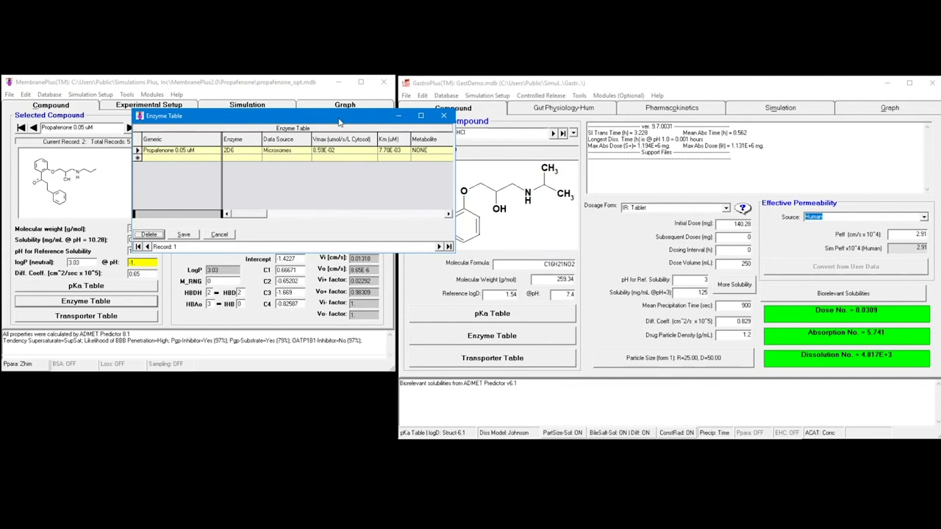
pyautogui.moveTo(338, 122); pyautogui.dragTo(300, 131)
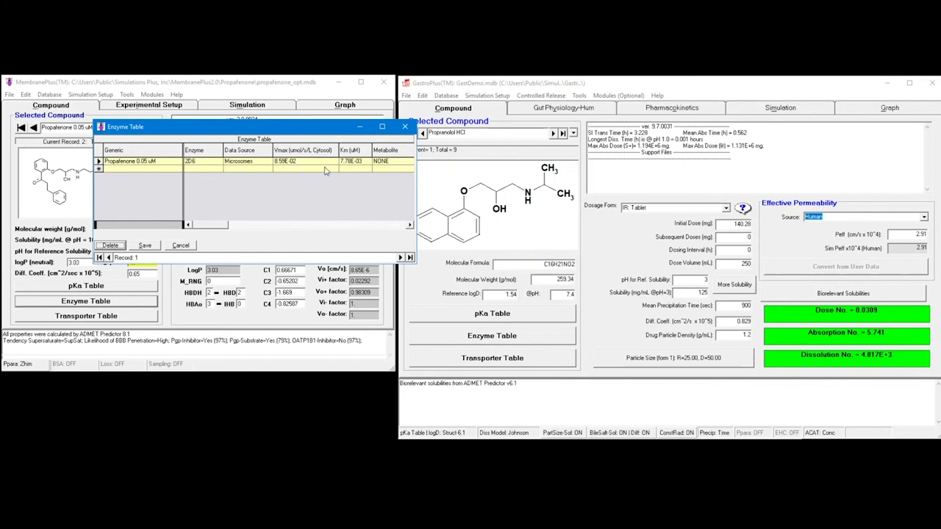
pyautogui.moveTo(319, 134); pyautogui.dragTo(267, 131)
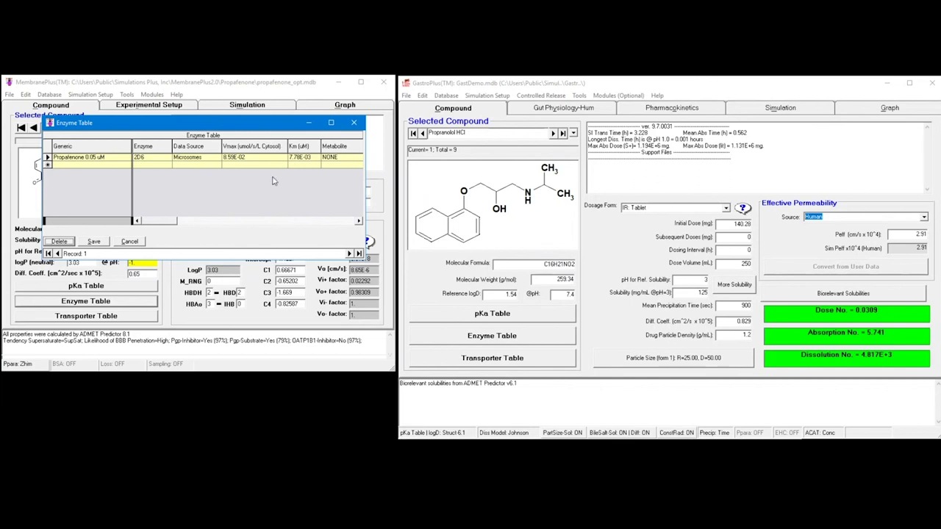
pyautogui.click(244, 164)
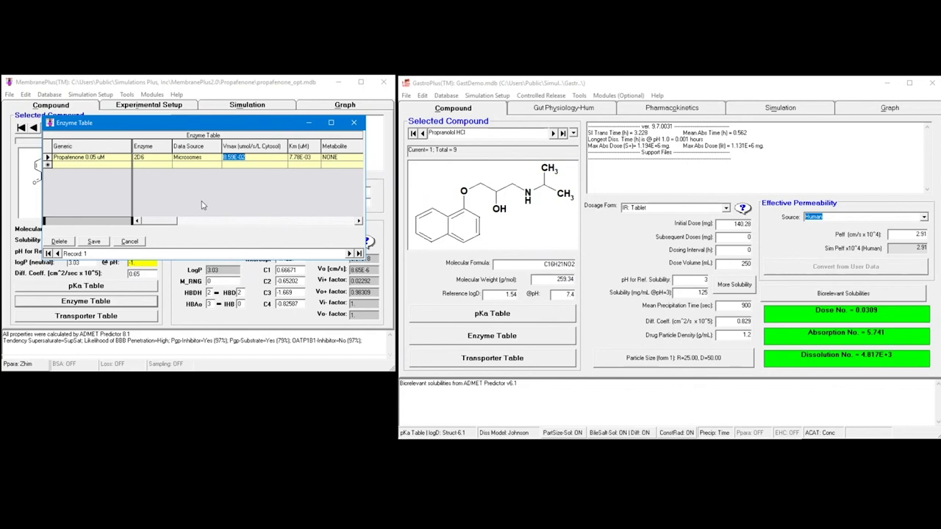
pyautogui.click(129, 242)
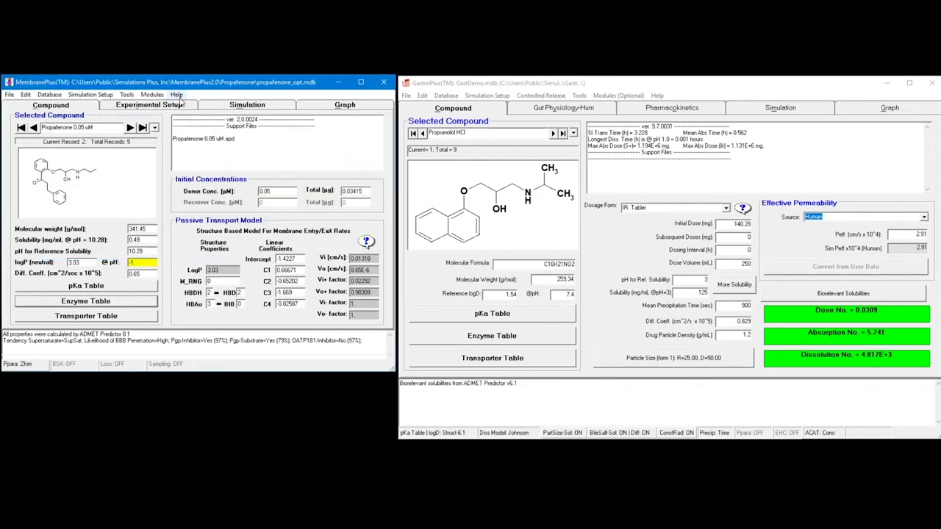
# Open the unit conversion tool and enter the copied 2D6 Vmax as the input in umol/s/L Cytosol.
pyautogui.click(127, 95)
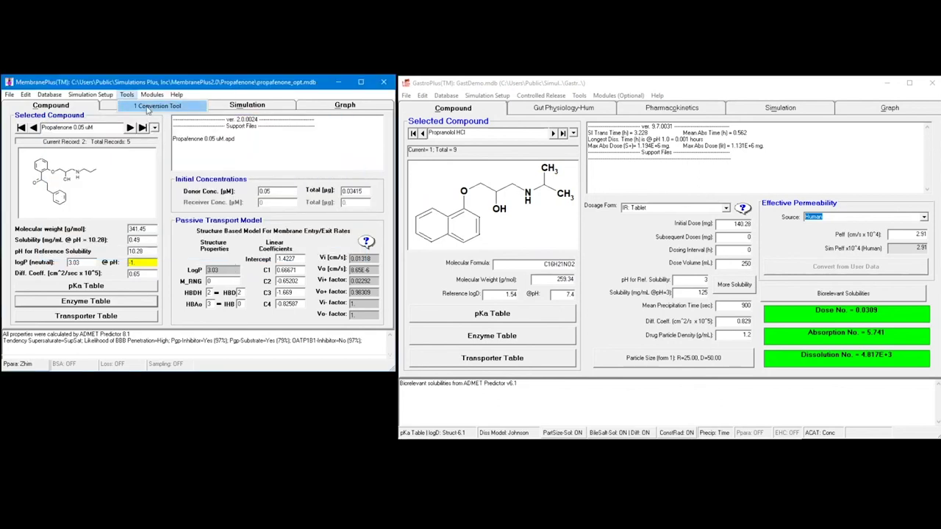
pyautogui.click(156, 108)
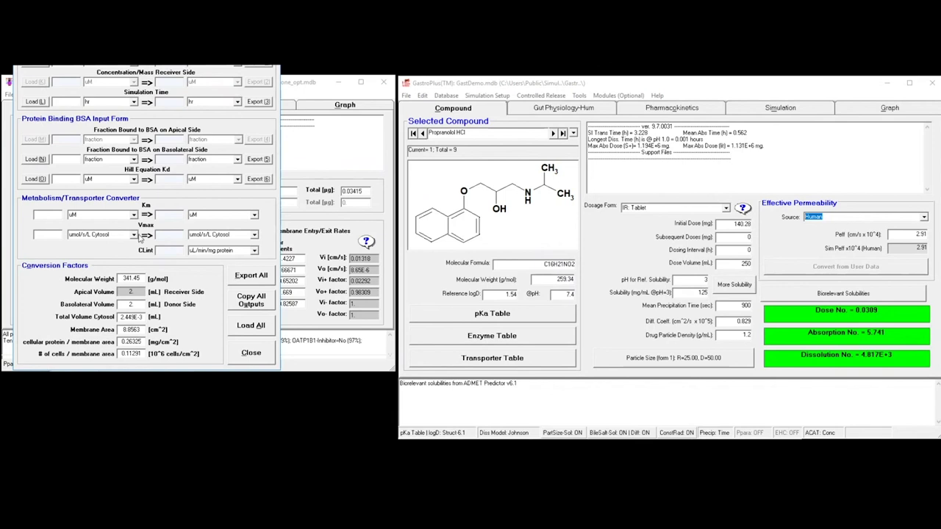
pyautogui.click(60, 234)
pyautogui.hotkey('ctrl', 'v')
pyautogui.moveTo(59, 235); pyautogui.dragTo(13, 234)
pyautogui.write('7.7124E-03')
# Convert the Vmax to nmol/min/10^6 cells, select the converted value and bring the whole converter window into view.
pyautogui.click(254, 236)
pyautogui.scroll(-1, 256, 262)
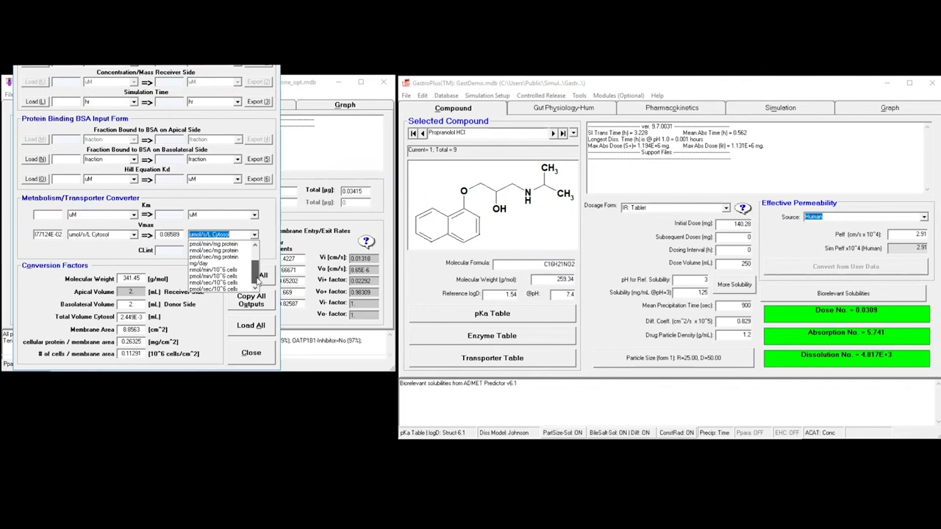
pyautogui.click(240, 271)
pyautogui.doubleClick(180, 234)
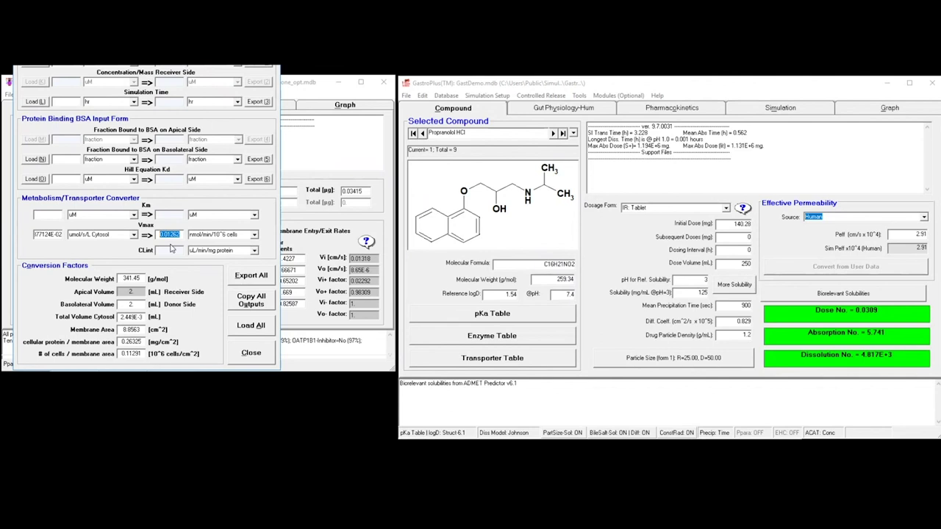
pyautogui.moveTo(166, 36); pyautogui.dragTo(243, 88)
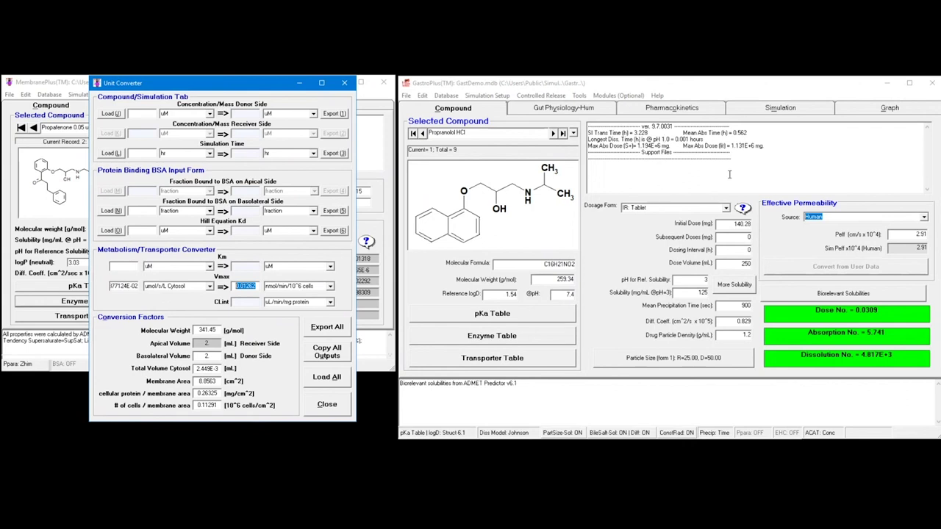
# Switch to GastroPlus and create a new drug database named propafenone Demo in the Propafenone folder, overwriting the existing file.
pyautogui.click(408, 97)
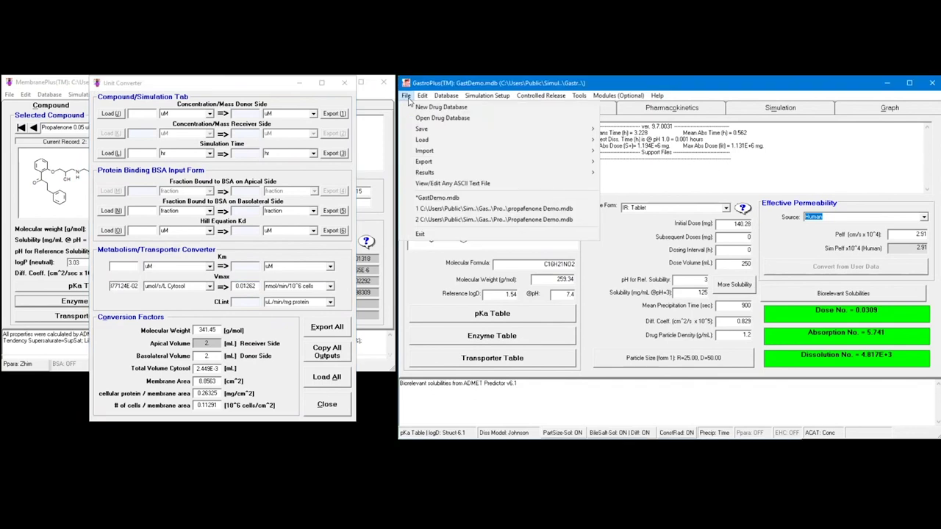
pyautogui.click(413, 108)
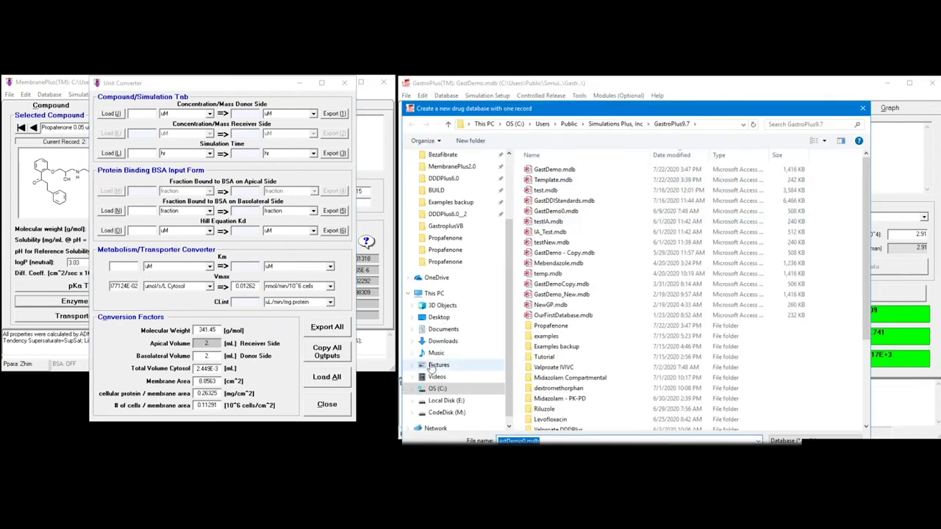
pyautogui.click(566, 328)
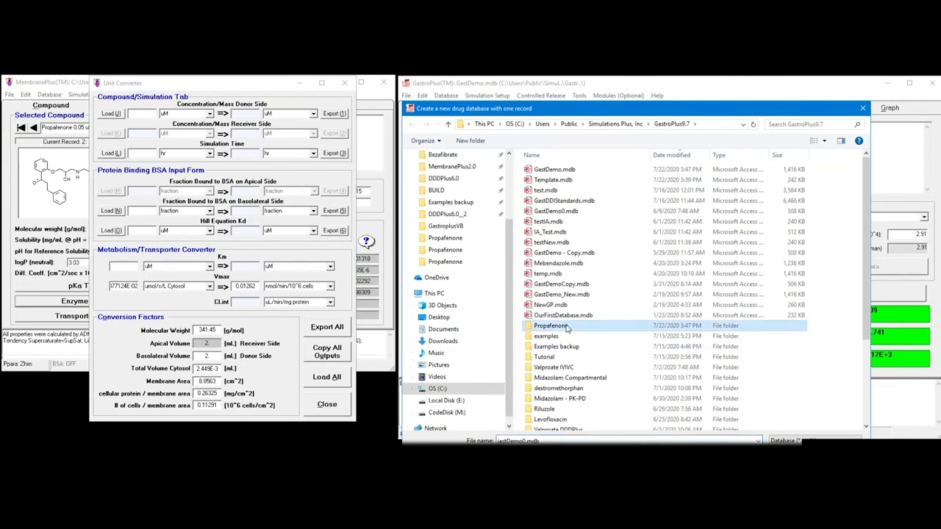
pyautogui.doubleClick(566, 328)
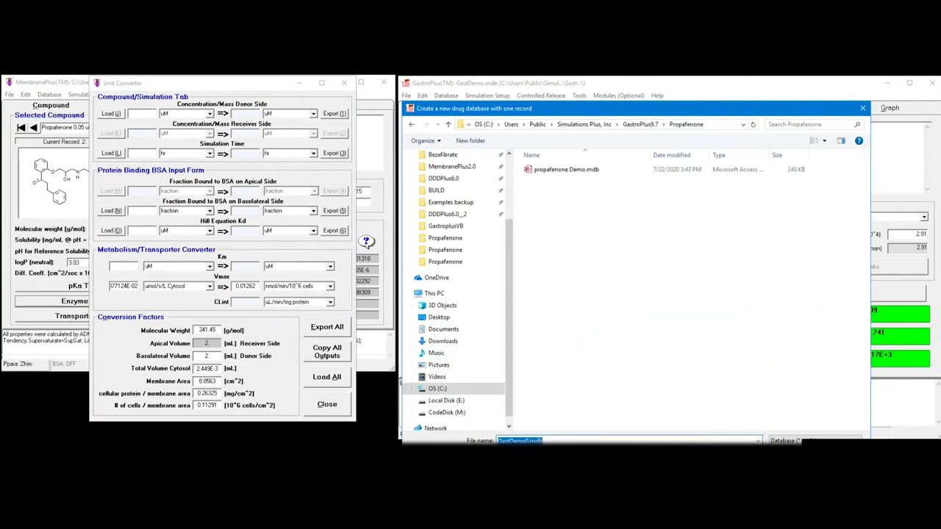
pyautogui.write('propafenone Demo')
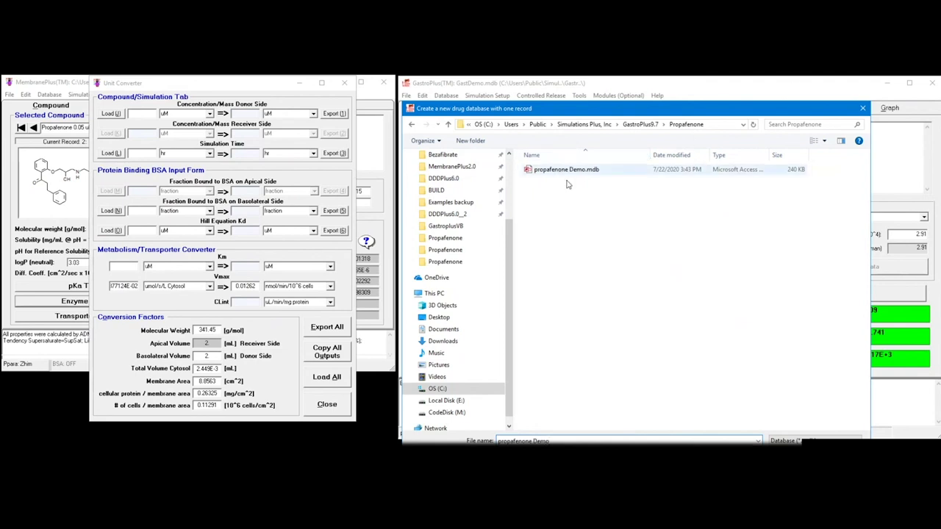
pyautogui.press('Return')
pyautogui.click(476, 306)
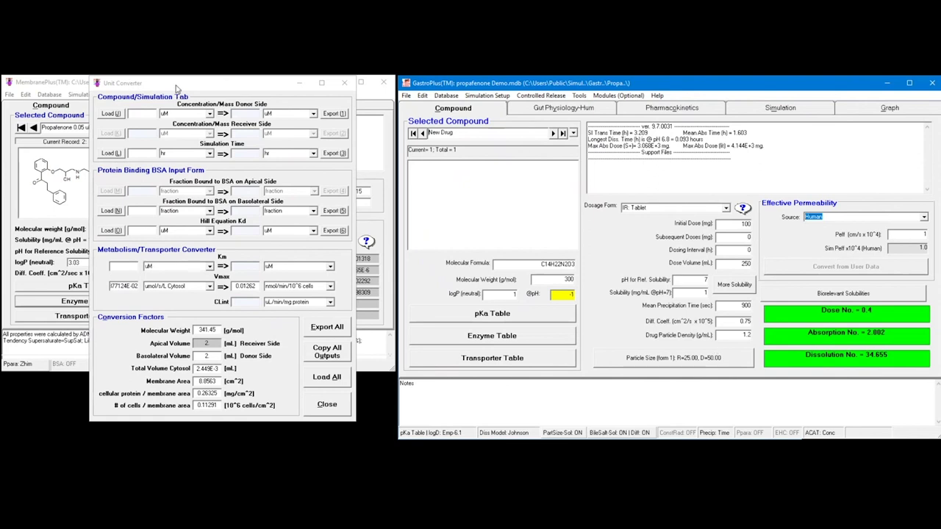
pyautogui.moveTo(175, 83); pyautogui.dragTo(211, 295)
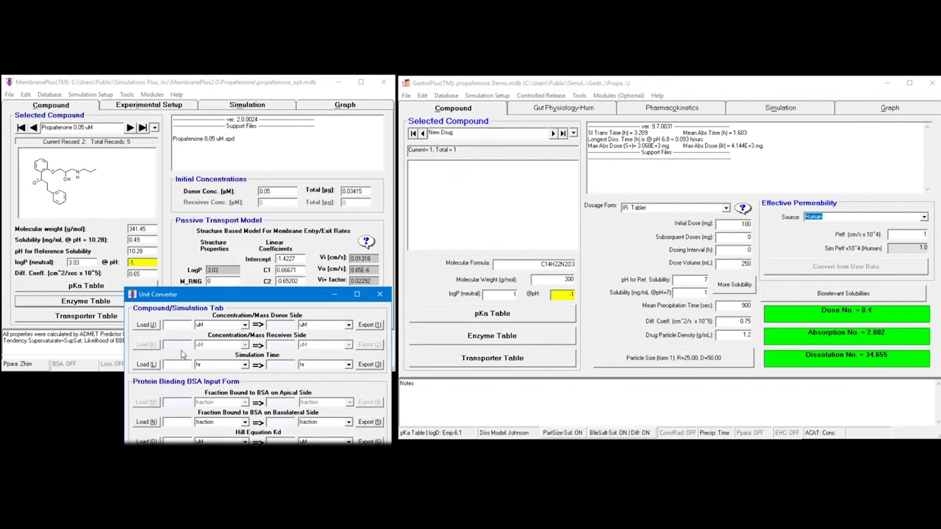
pyautogui.moveTo(198, 298); pyautogui.dragTo(184, 93)
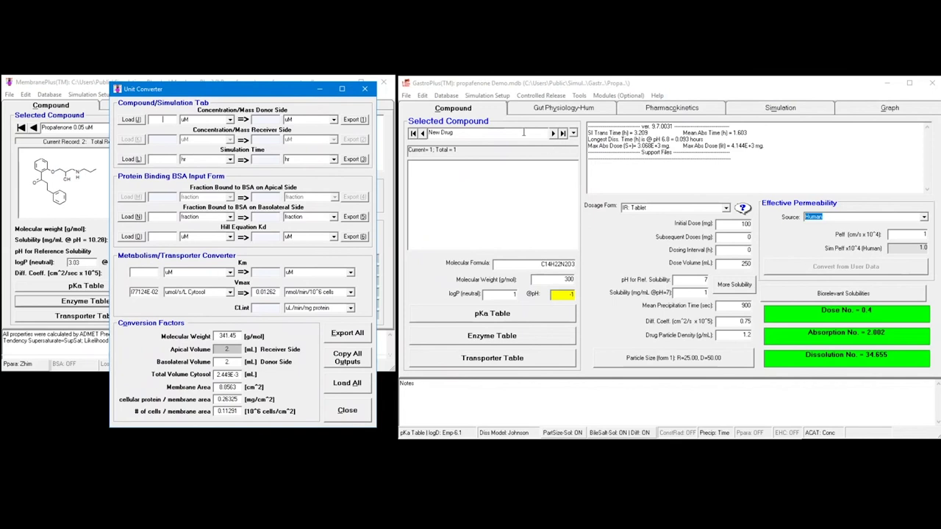
# Import the structure file propafenone.mol from the GastroPlus9.7 Propafenone folder into the new database.
pyautogui.click(408, 97)
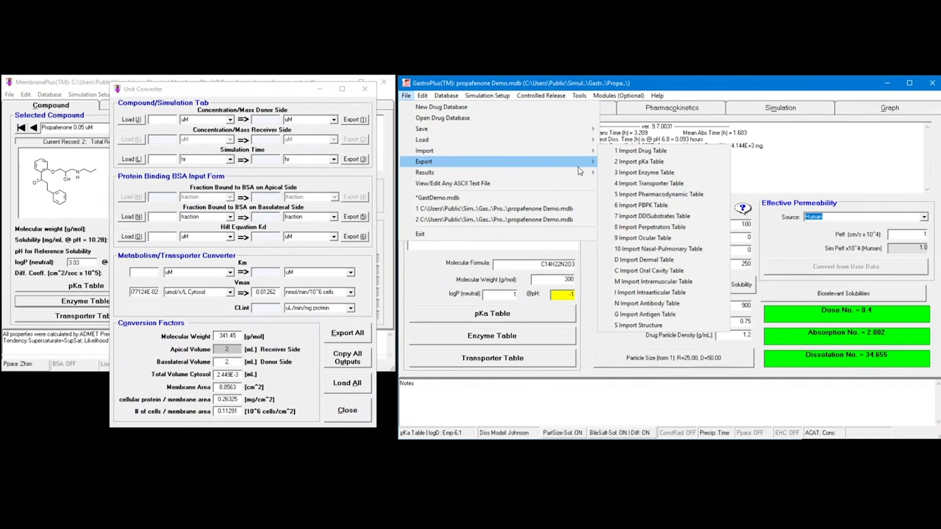
pyautogui.click(668, 330)
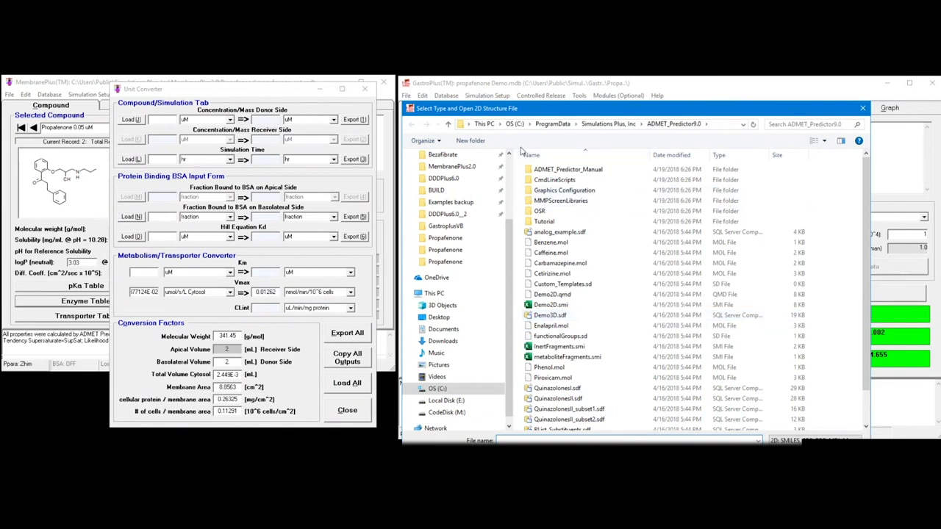
pyautogui.scroll(2, 514, 217)
pyautogui.scroll(1, 514, 217)
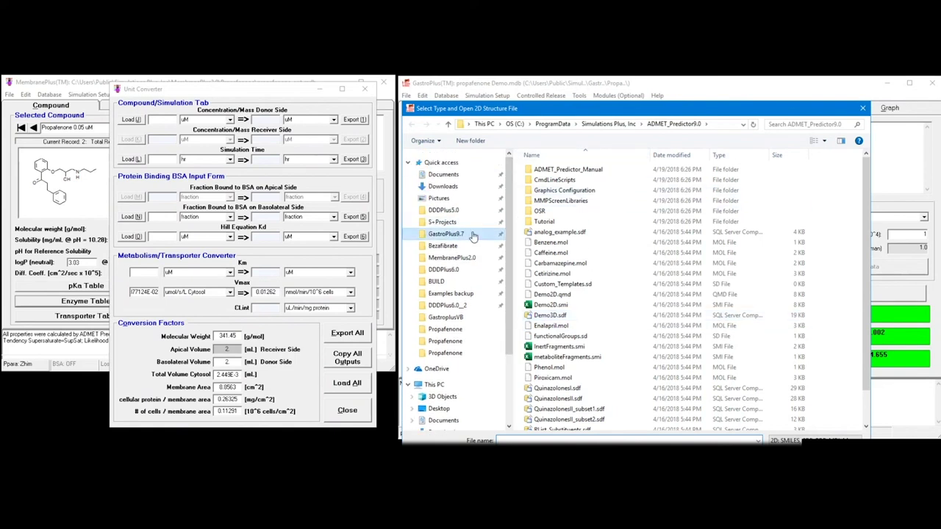
pyautogui.click(474, 234)
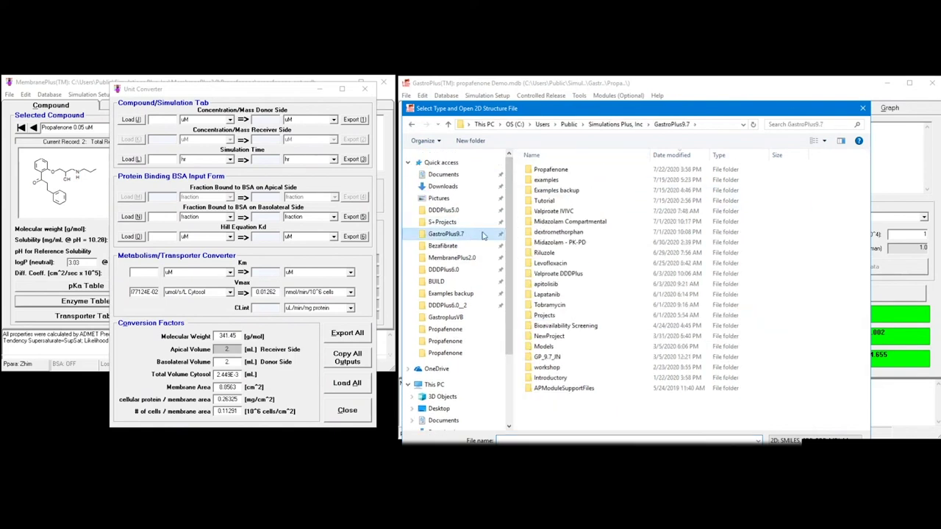
pyautogui.doubleClick(566, 170)
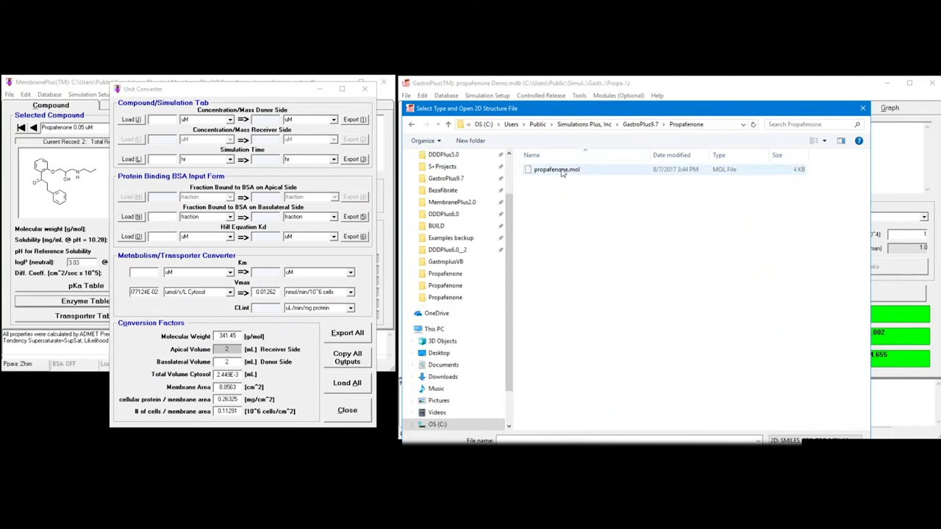
pyautogui.click(610, 172)
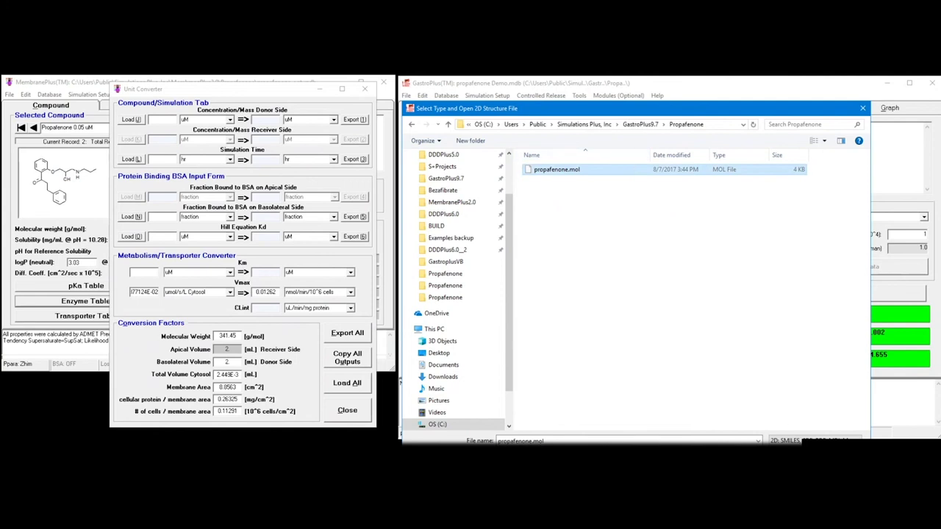
pyautogui.press('Return')
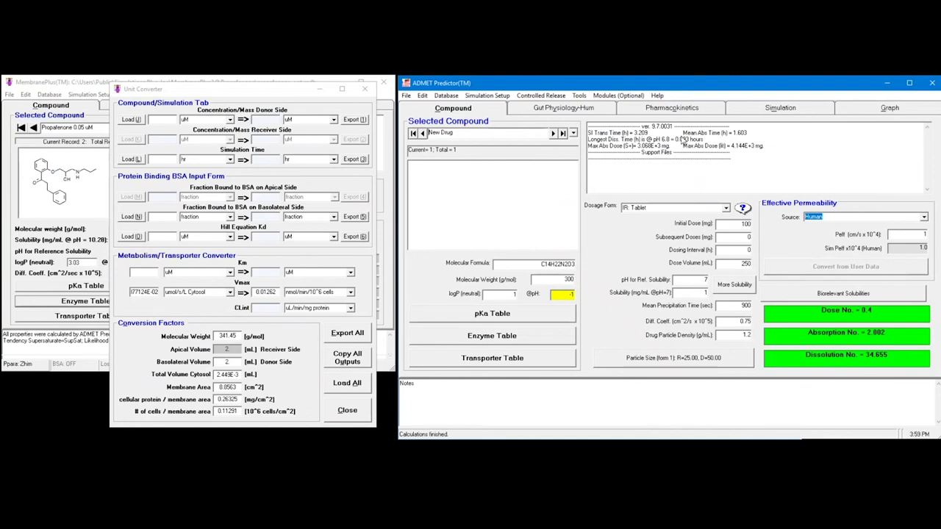
# Turn off 'No Batch Updates' for the imported records, set CL to NONE and Vmax to Use Predicted (3A4-HLM, others-rCYP).
pyautogui.moveTo(396, 42); pyautogui.dragTo(756, 88)
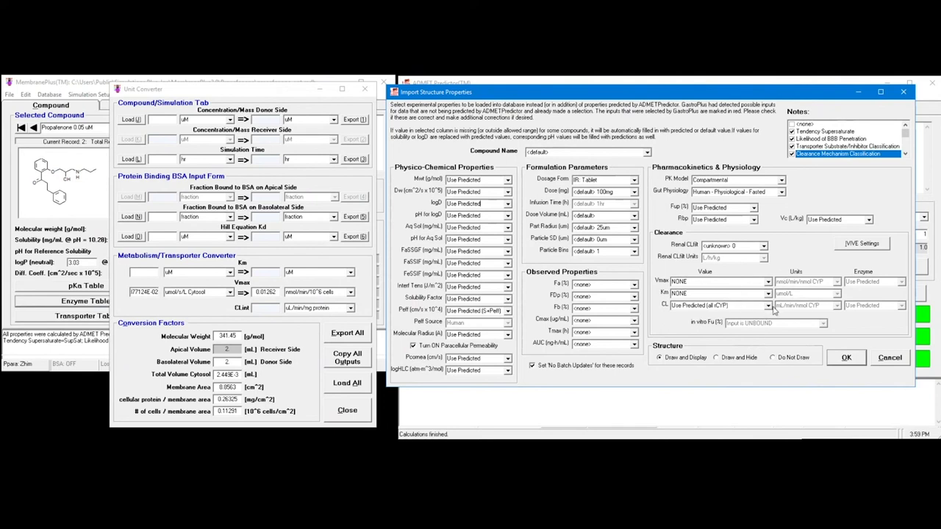
pyautogui.click(567, 366)
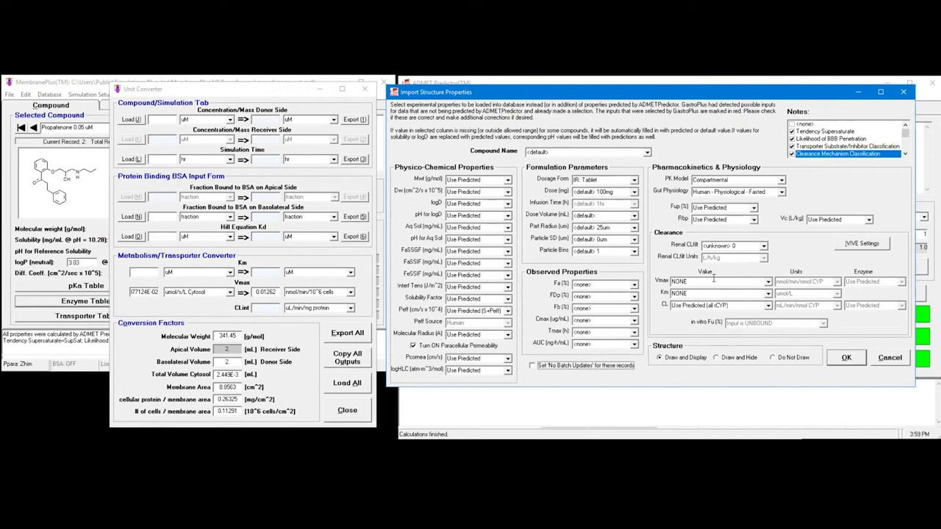
pyautogui.click(769, 306)
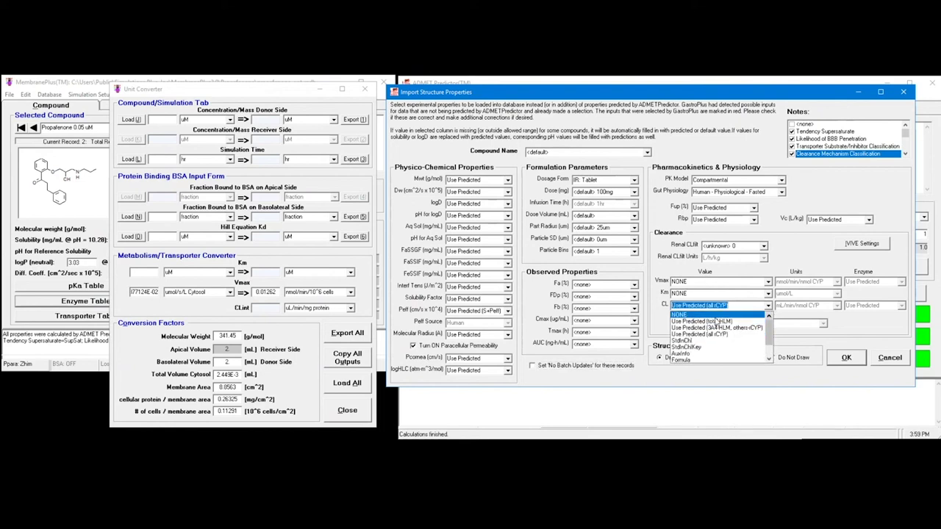
pyautogui.click(703, 315)
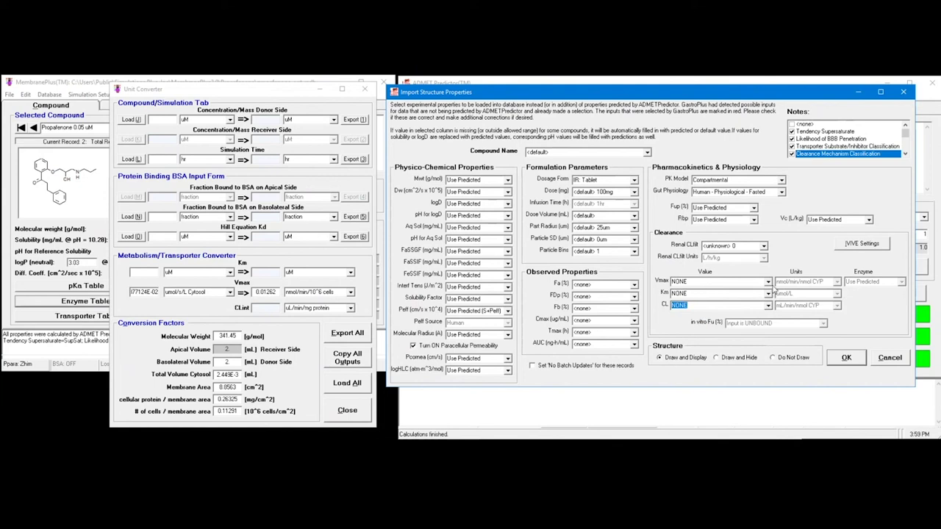
pyautogui.click(768, 282)
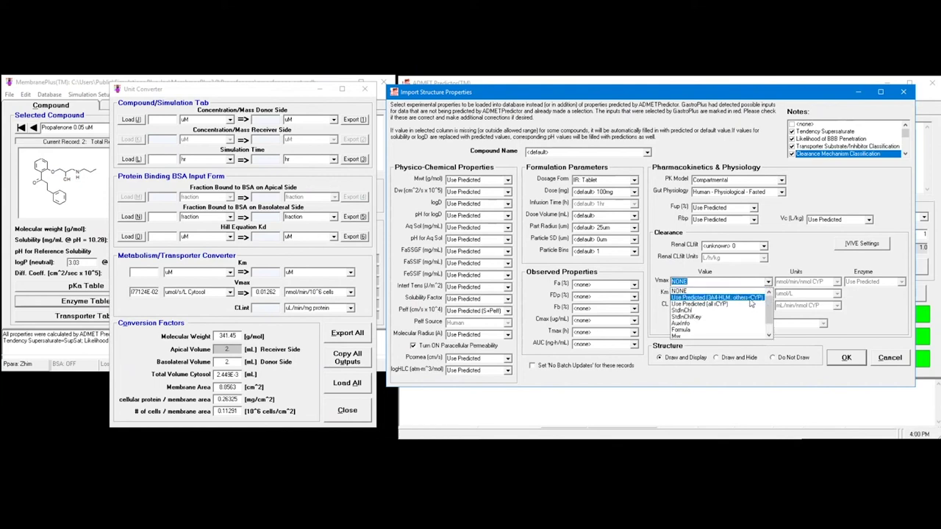
pyautogui.click(751, 298)
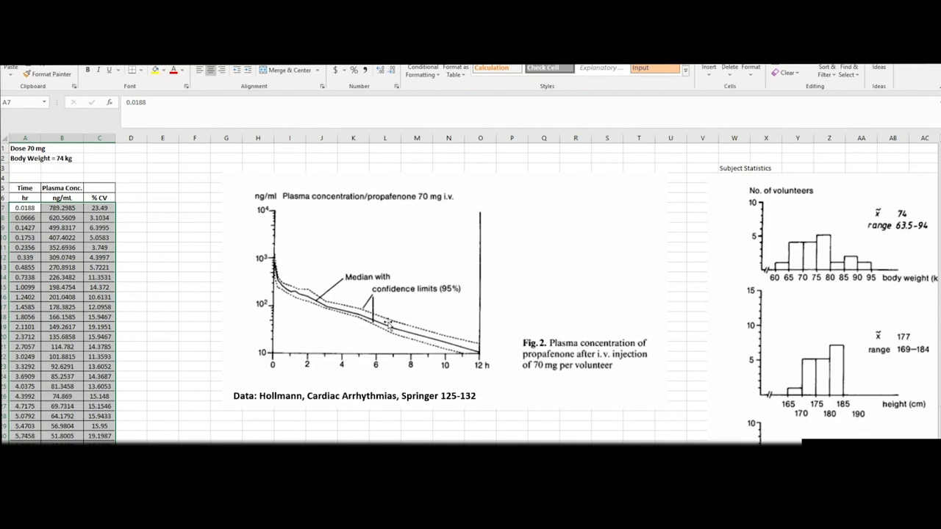
# In the Excel workbook, examine the 70 mg i.v. propafenone plasma concentration plot and the volunteers' body weight, height and age statistics.
pyautogui.click(550, 436)
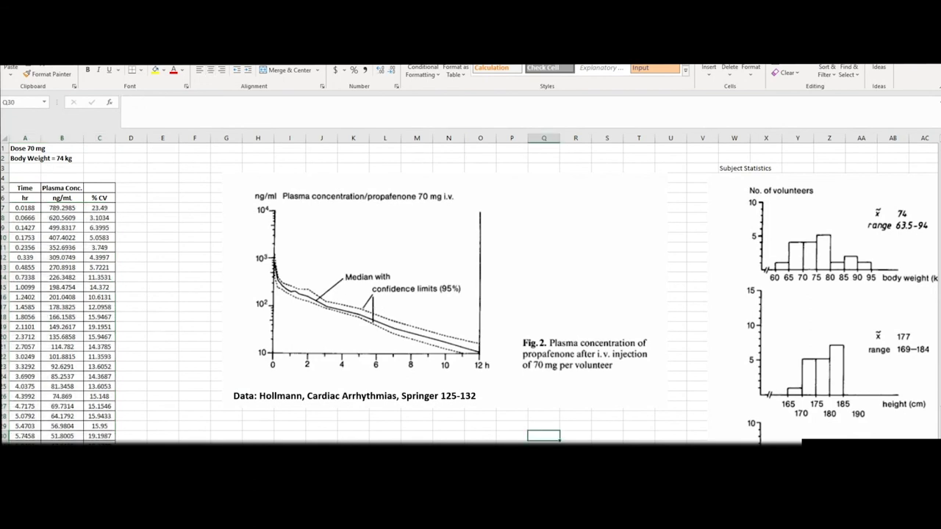
pyautogui.hscroll(2, 690, 371)
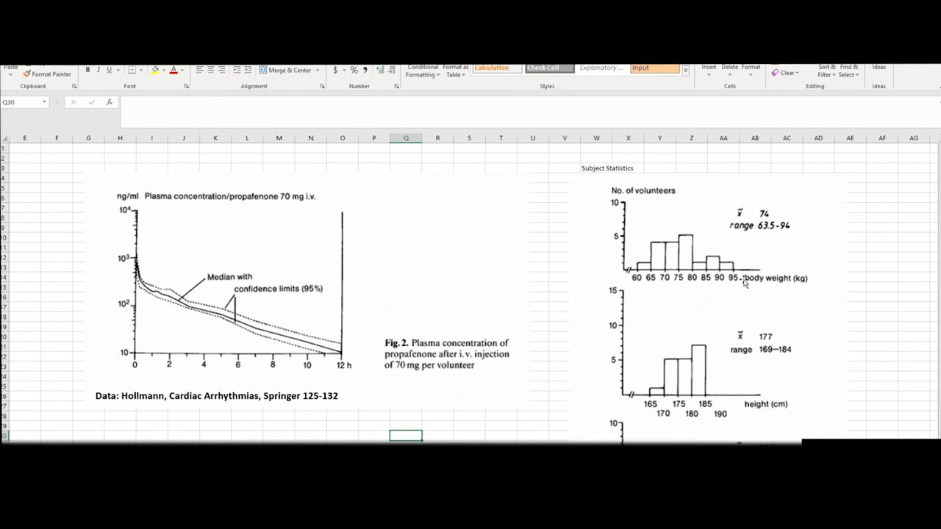
pyautogui.scroll(-3, 823, 225)
pyautogui.scroll(3, 824, 225)
pyautogui.scroll(-3, 769, 239)
pyautogui.scroll(3, 769, 239)
pyautogui.scroll(-3, 769, 239)
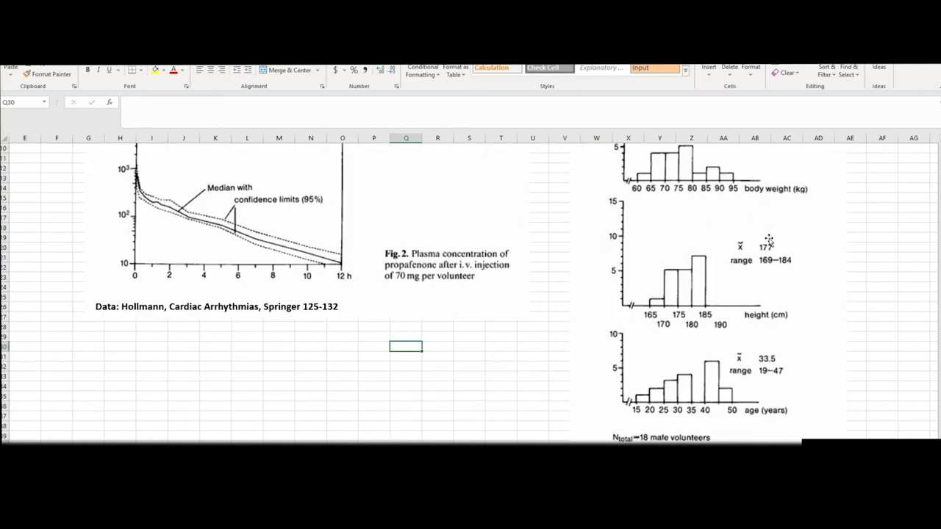
pyautogui.scroll(-1, 769, 239)
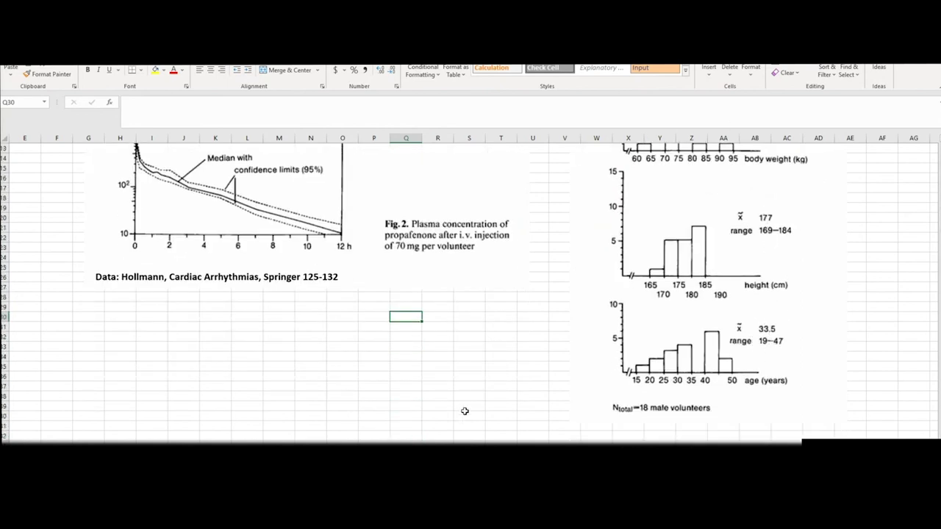
pyautogui.scroll(4, 783, 358)
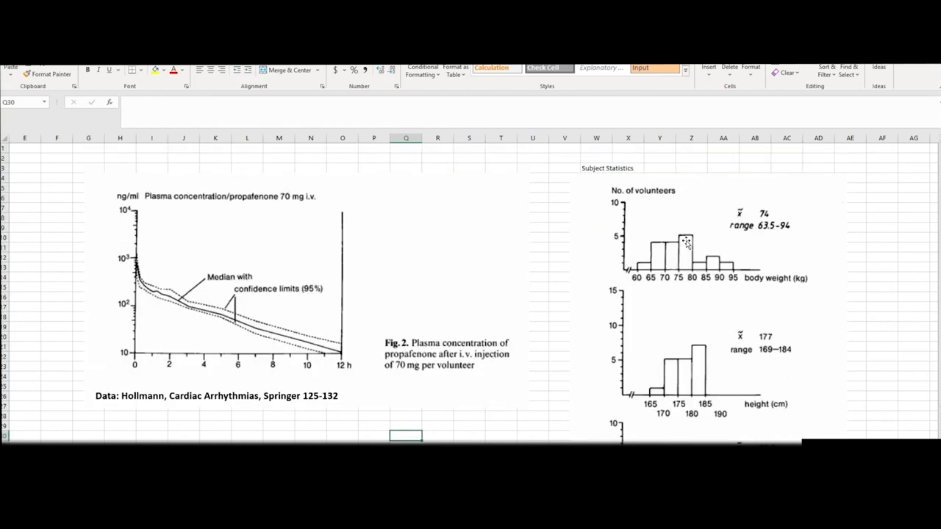
pyautogui.hscroll(-3, 471, 291)
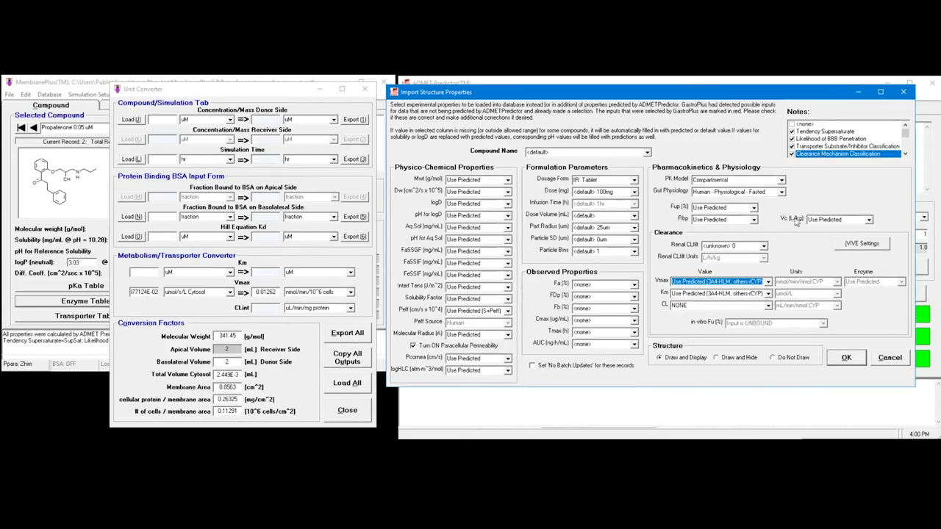
# Start a new PBPK physiology for the PK model and keep the inputs Human, American, Male and Healthy.
pyautogui.click(782, 180)
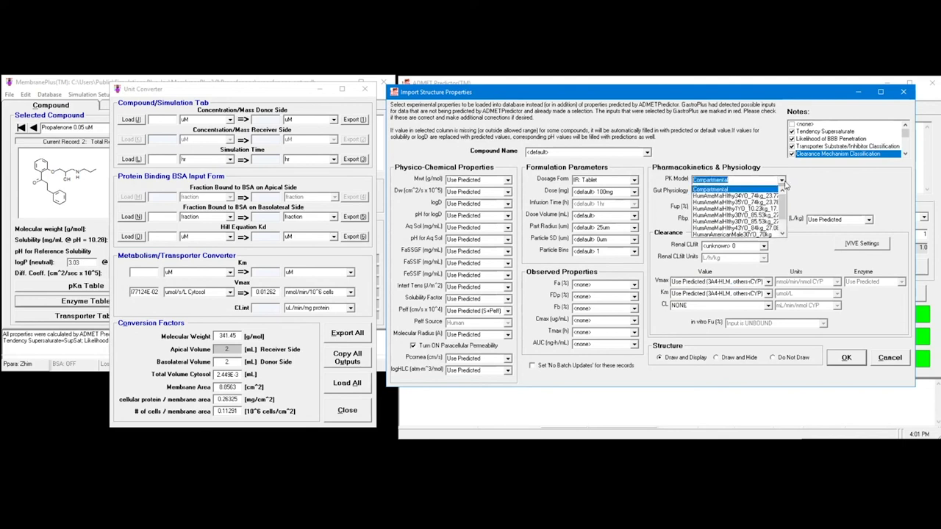
pyautogui.scroll(-2, 782, 203)
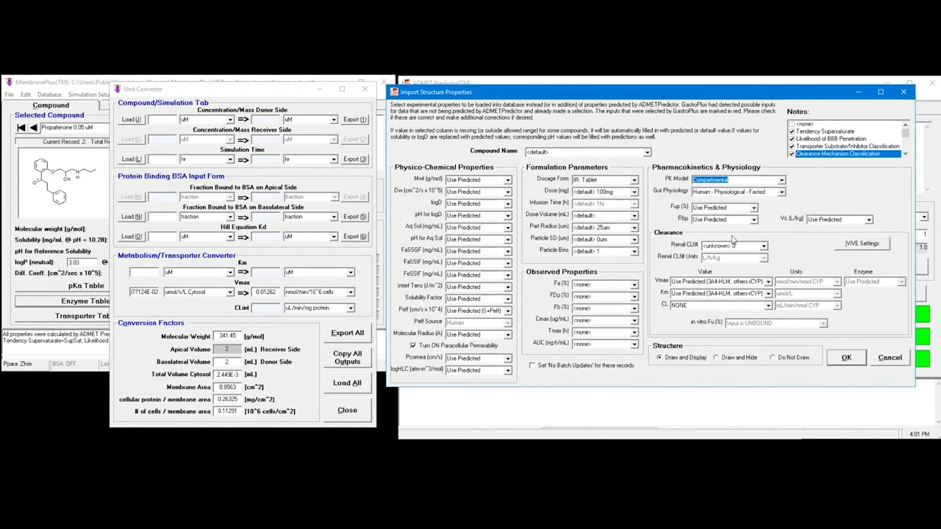
pyautogui.click(732, 235)
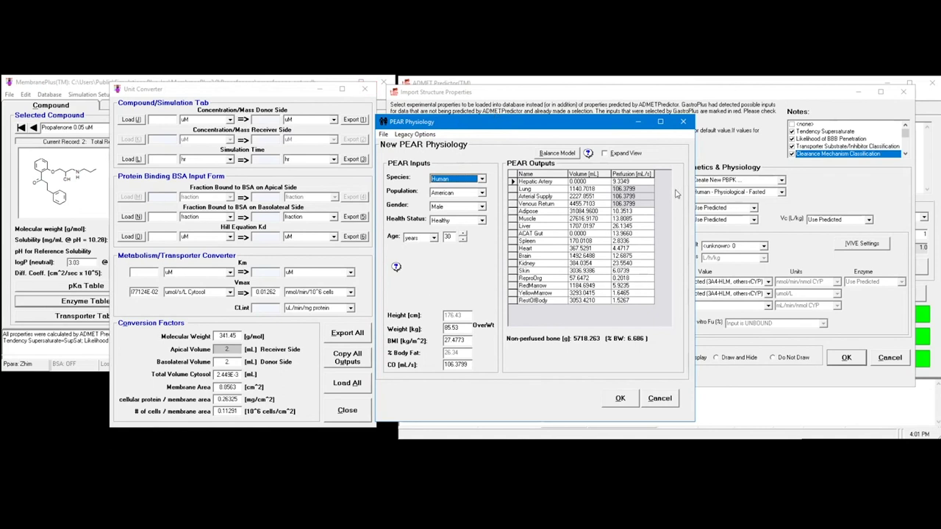
pyautogui.click(483, 181)
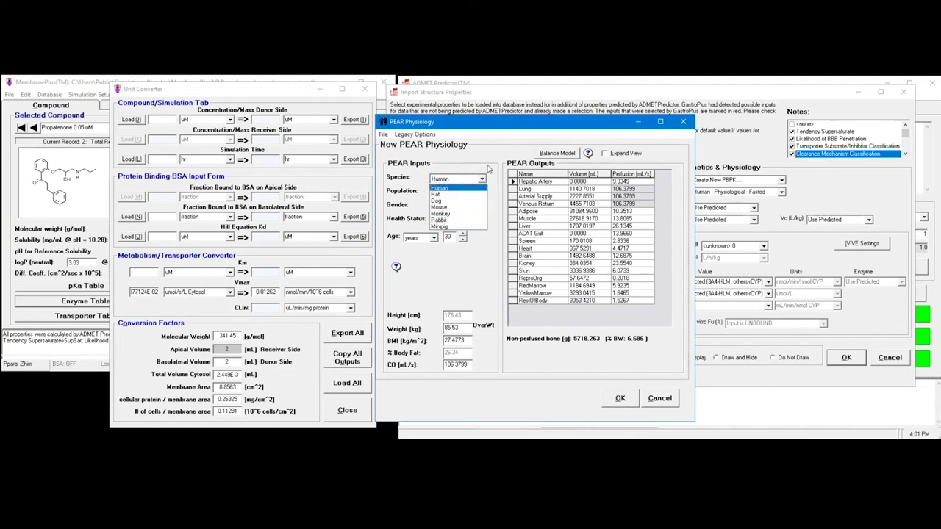
pyautogui.click(495, 143)
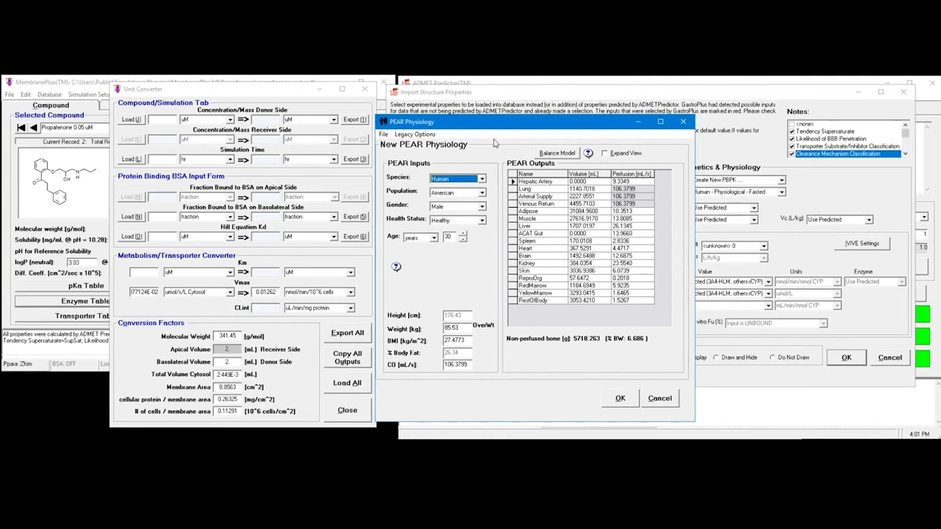
pyautogui.click(483, 193)
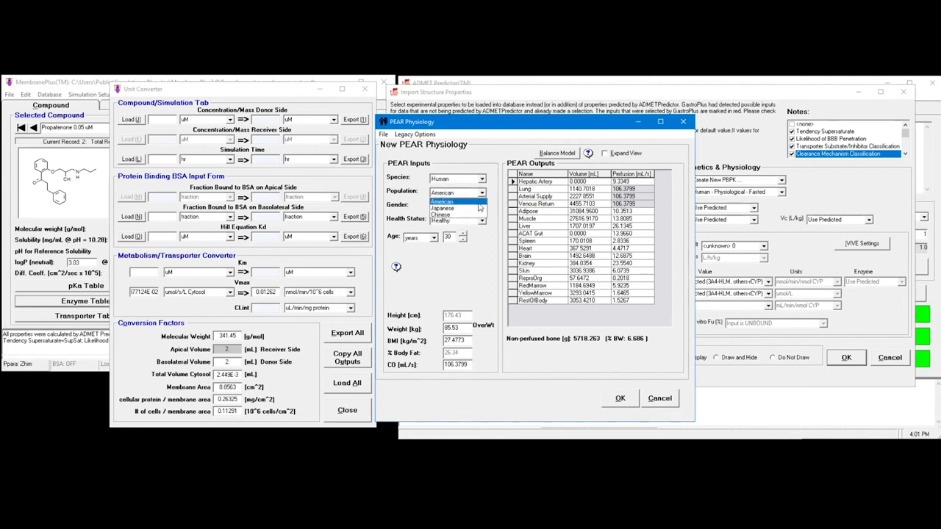
pyautogui.click(475, 271)
pyautogui.click(485, 208)
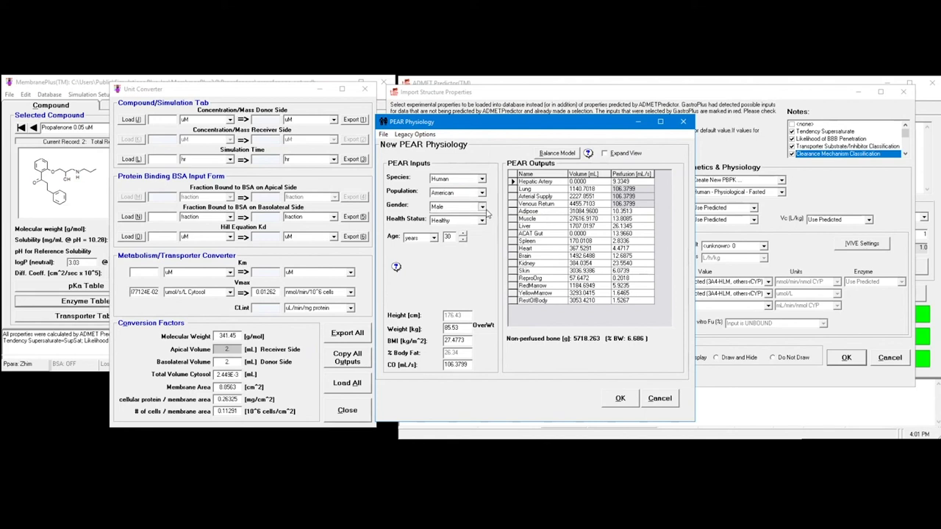
pyautogui.click(487, 213)
pyautogui.click(482, 220)
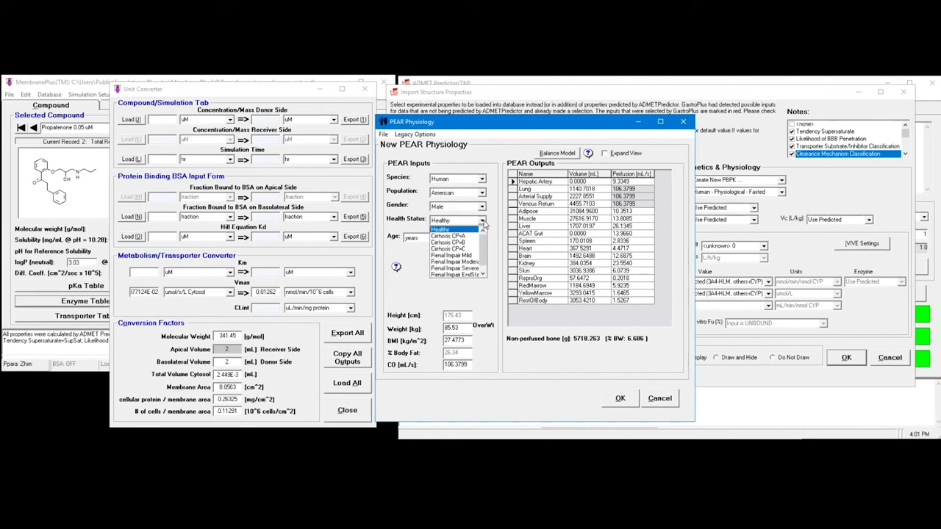
pyautogui.click(463, 295)
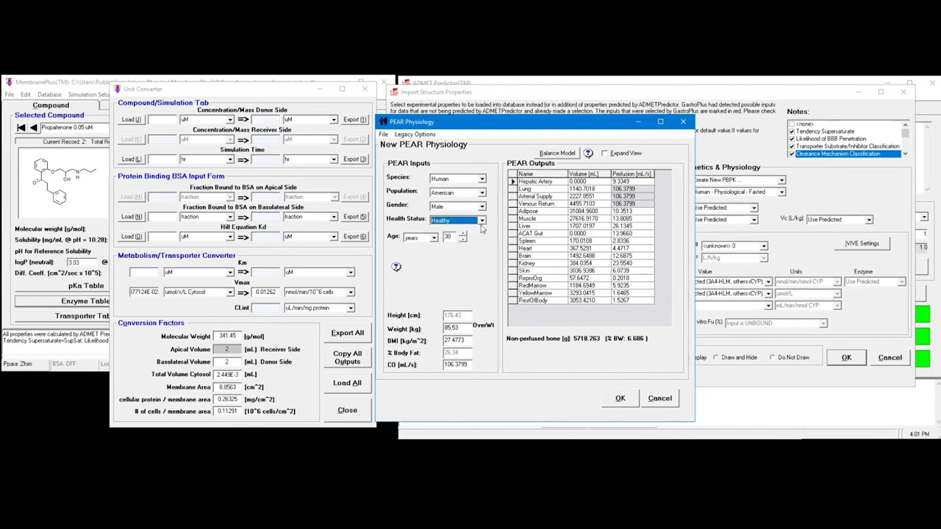
# Set the new physiology's age to 34 years and body weight to 74 kg.
pyautogui.doubleClick(447, 237)
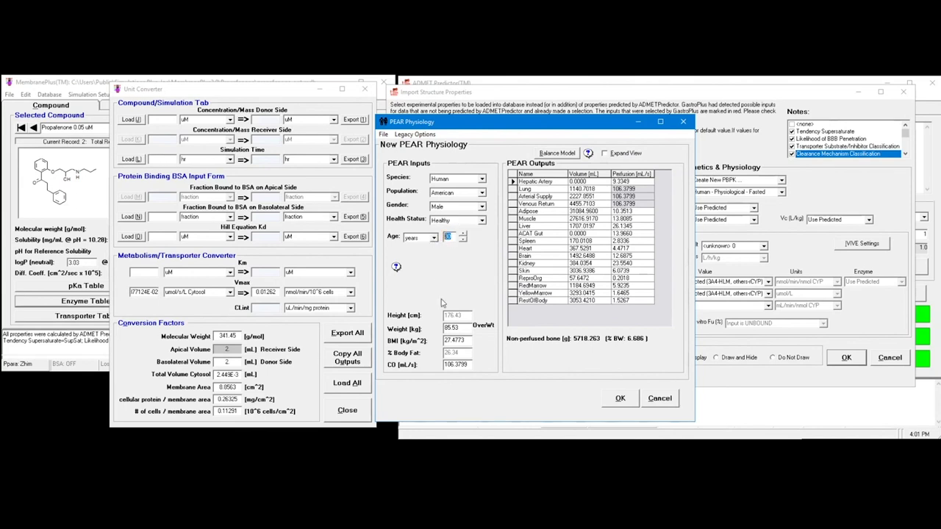
pyautogui.write('34')
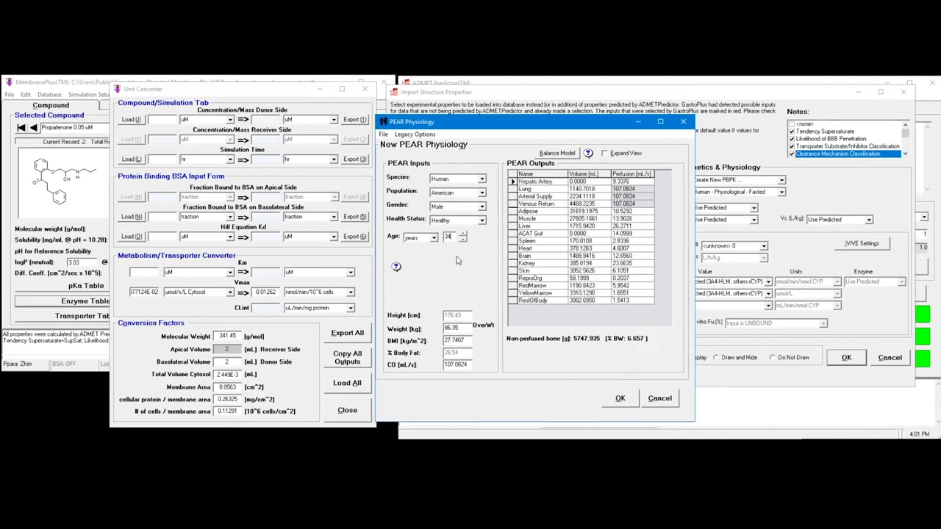
pyautogui.moveTo(465, 329); pyautogui.dragTo(449, 331)
pyautogui.write('74')
pyautogui.press('Tab')
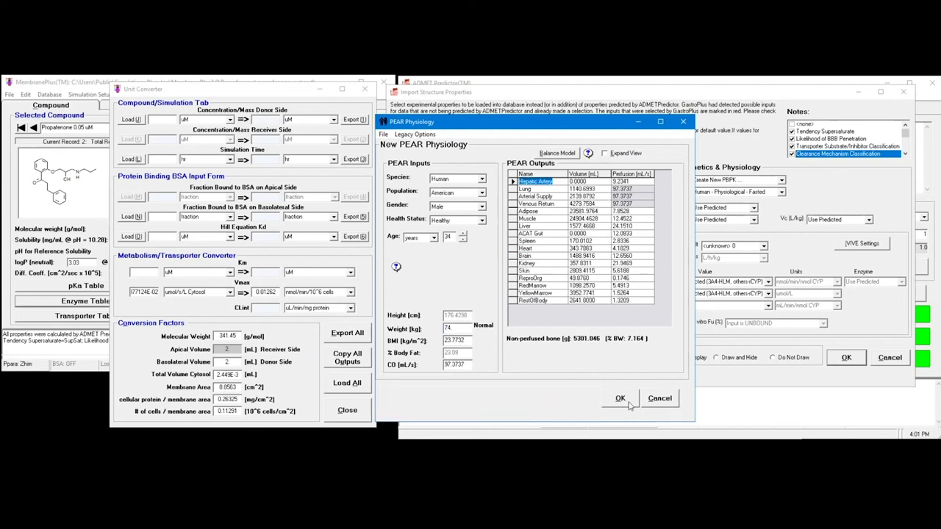
# Accept the physiology and save it as HumAmeMalHlthy34YO_74kg_23.77BMI in the Propafenone folder, replacing the existing file.
pyautogui.click(619, 399)
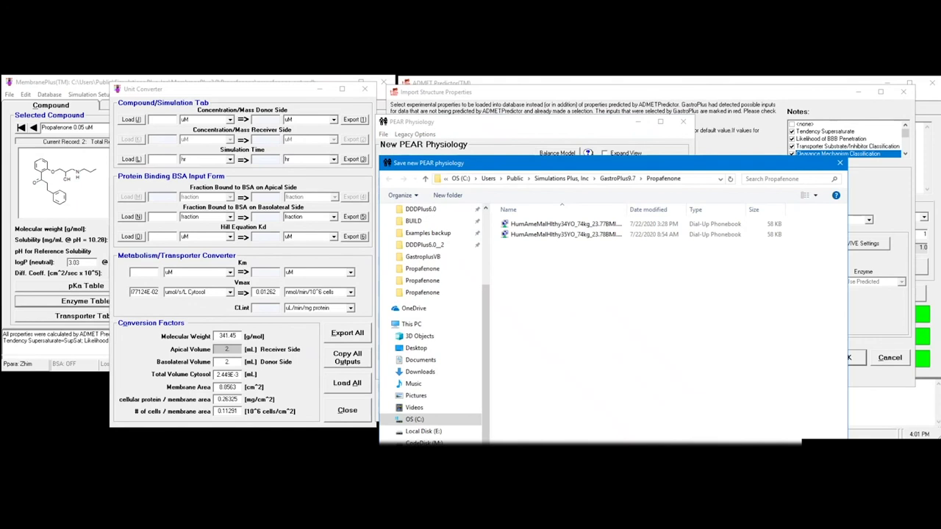
pyautogui.press('Return')
pyautogui.click(481, 308)
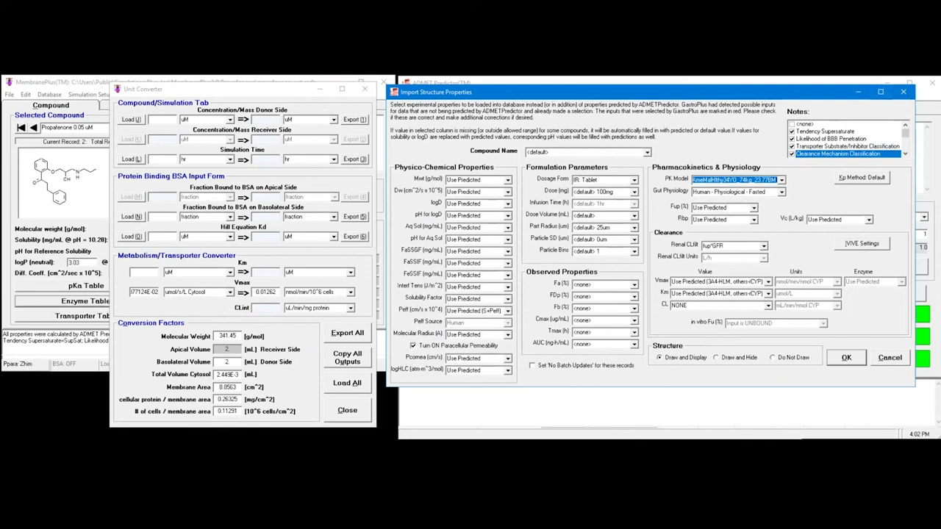
# Complete the structure import and delete the New Drug record from all tables.
pyautogui.click(861, 358)
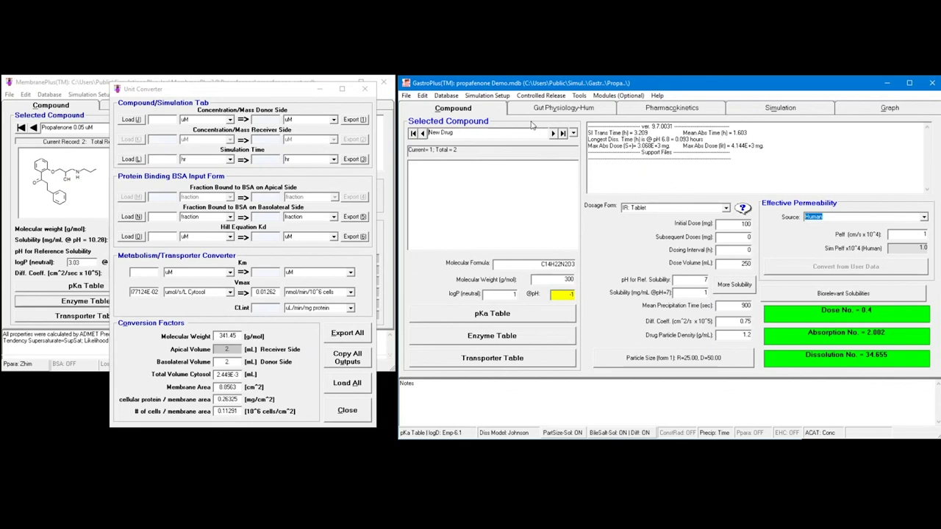
pyautogui.click(447, 98)
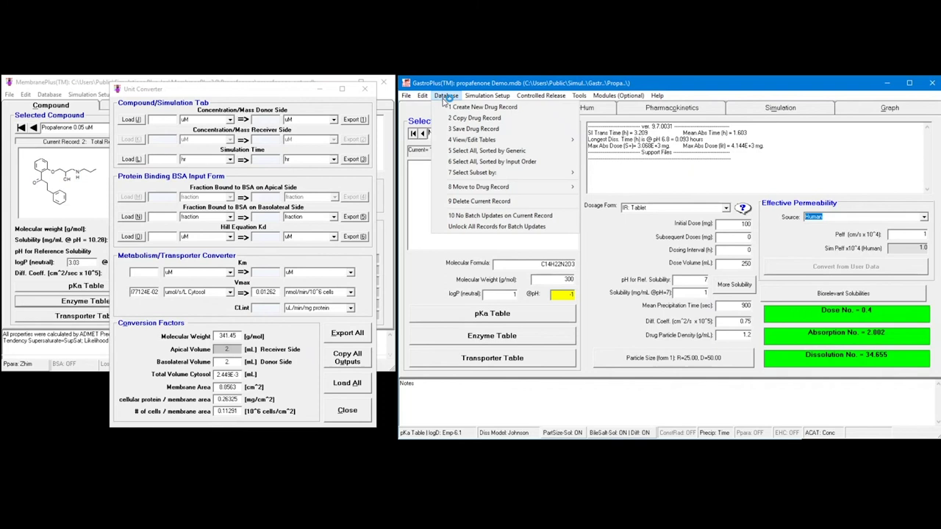
pyautogui.click(501, 204)
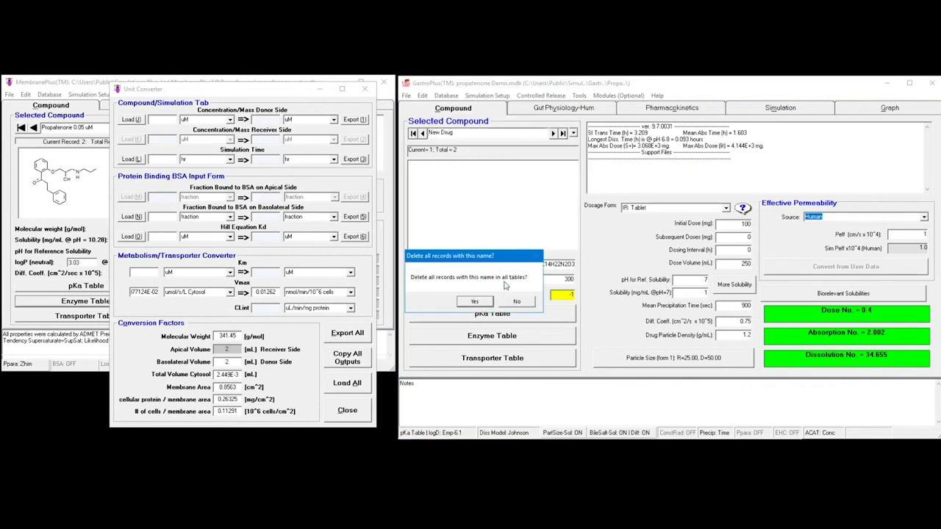
pyautogui.click(475, 301)
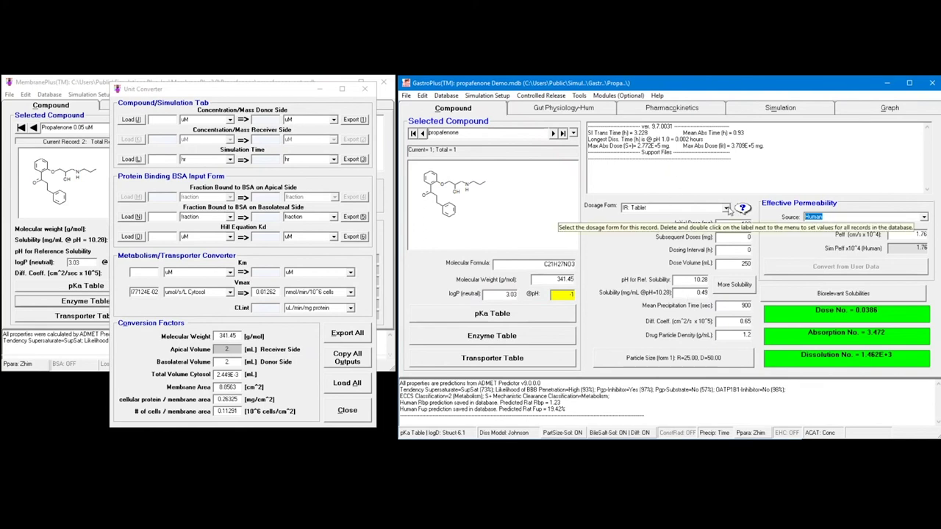
# Set the propafenone record's dosage form to IV: Bolus and its initial dose to 70 mg.
pyautogui.click(728, 210)
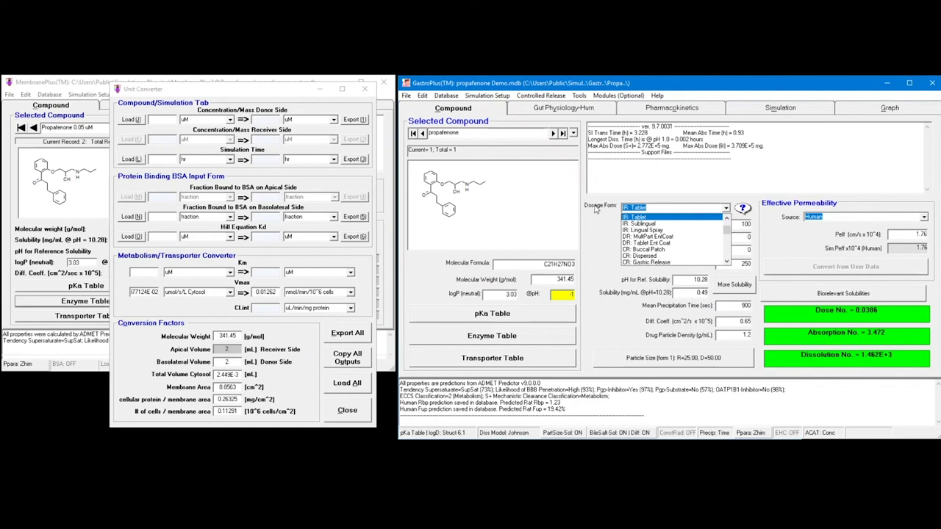
pyautogui.scroll(2, 724, 229)
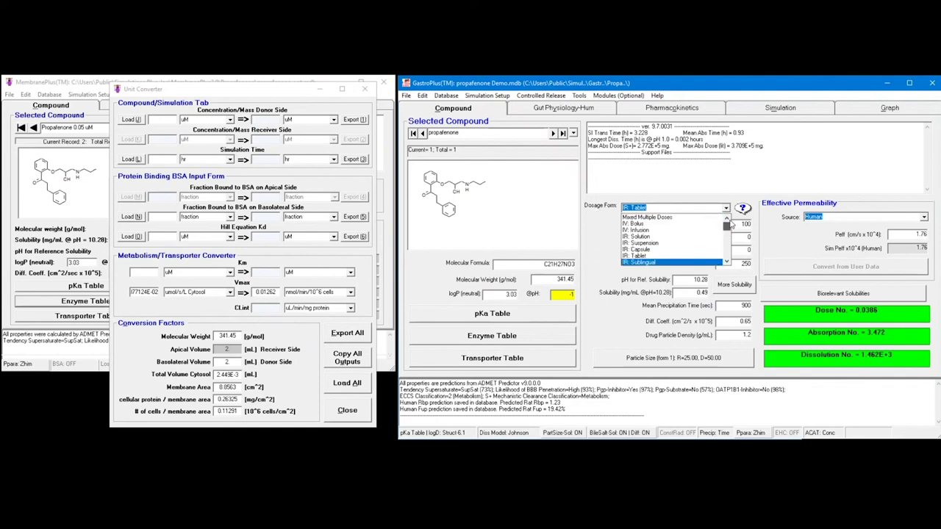
pyautogui.click(678, 227)
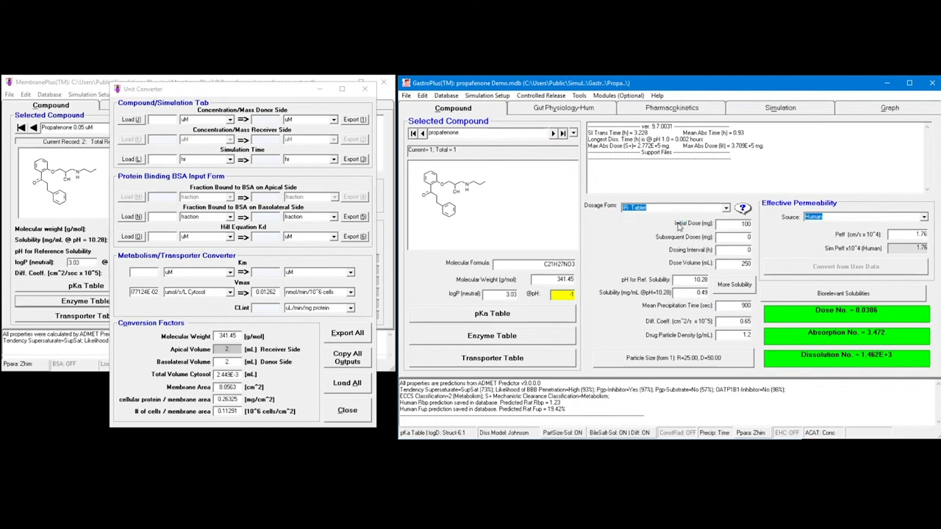
pyautogui.click(736, 226)
pyautogui.write('70')
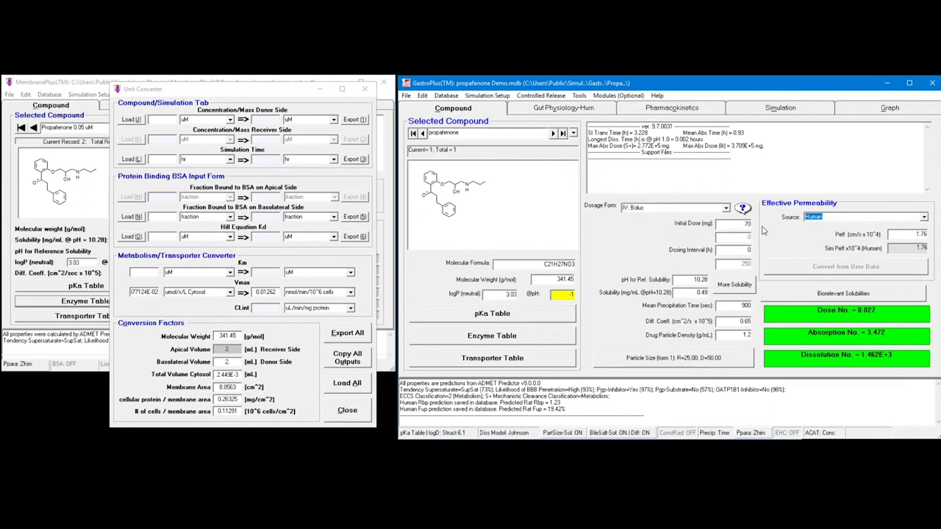
pyautogui.moveTo(687, 139); pyautogui.dragTo(688, 147)
pyautogui.click(688, 154)
# Review the propafenone record's PK parameters and PBPK tissue summary, and return to the compound data.
pyautogui.click(447, 96)
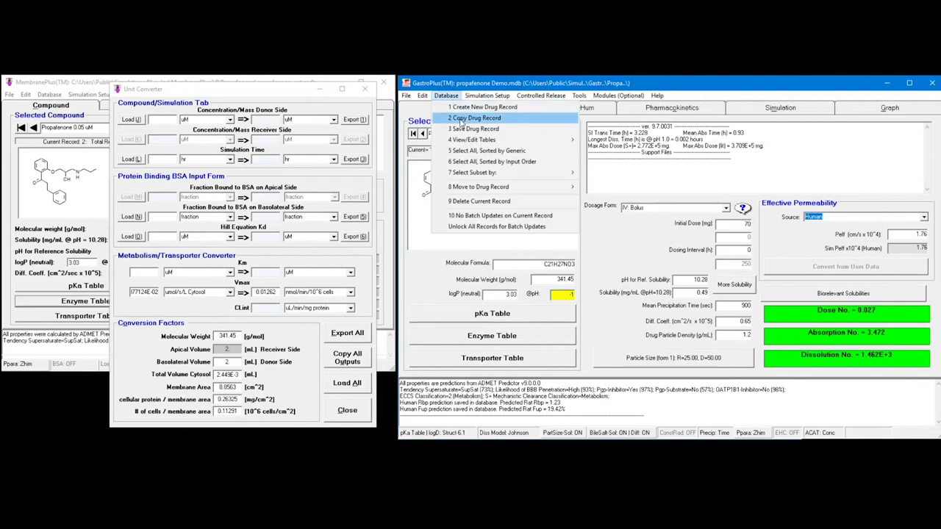
pyautogui.click(462, 120)
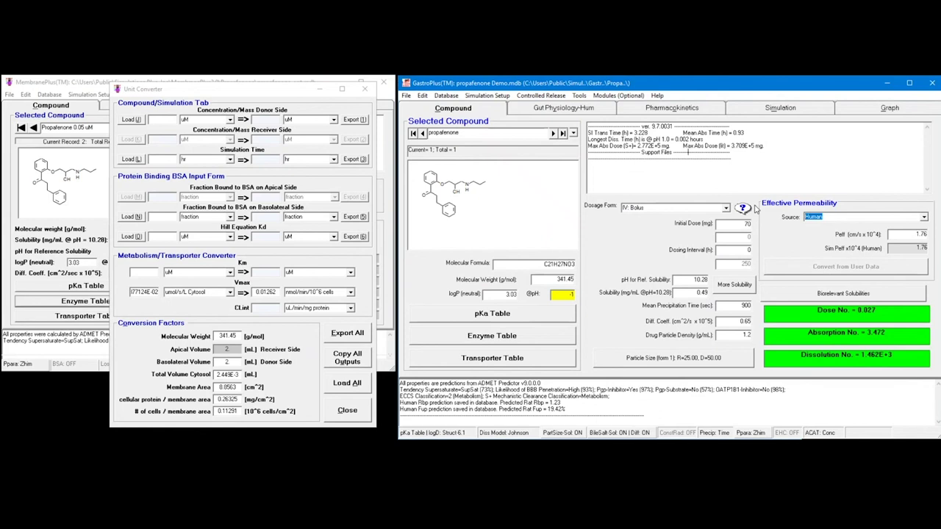
pyautogui.click(704, 108)
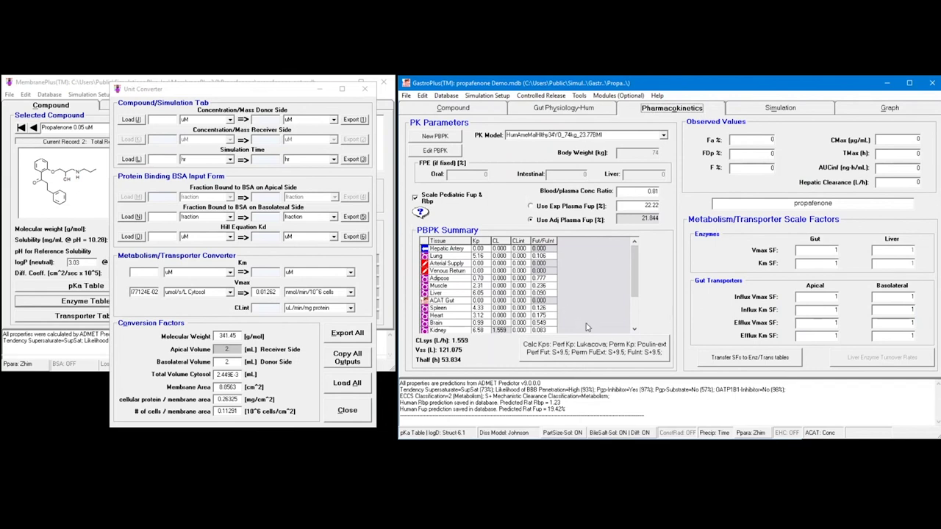
pyautogui.click(491, 110)
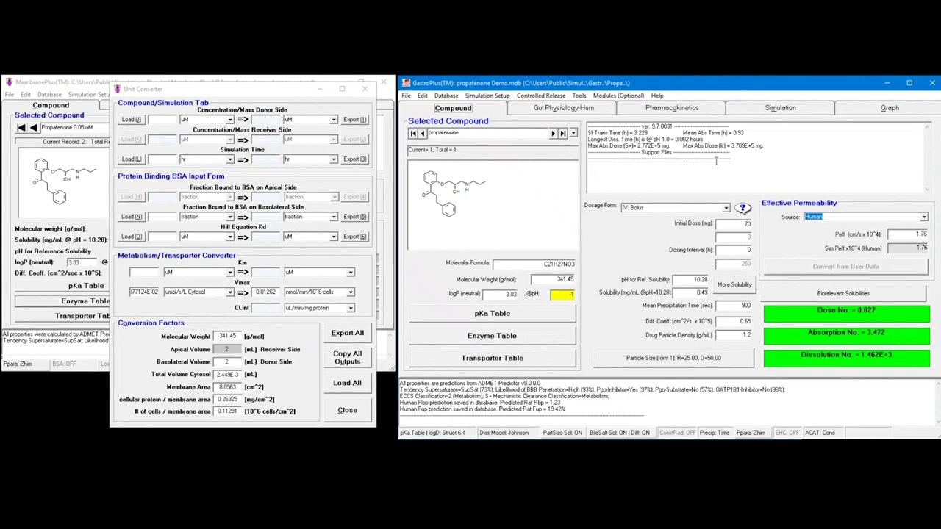
# Copy the propafenone drug record to a new record named IV Bolus 70mg, including notes and support files.
pyautogui.click(446, 95)
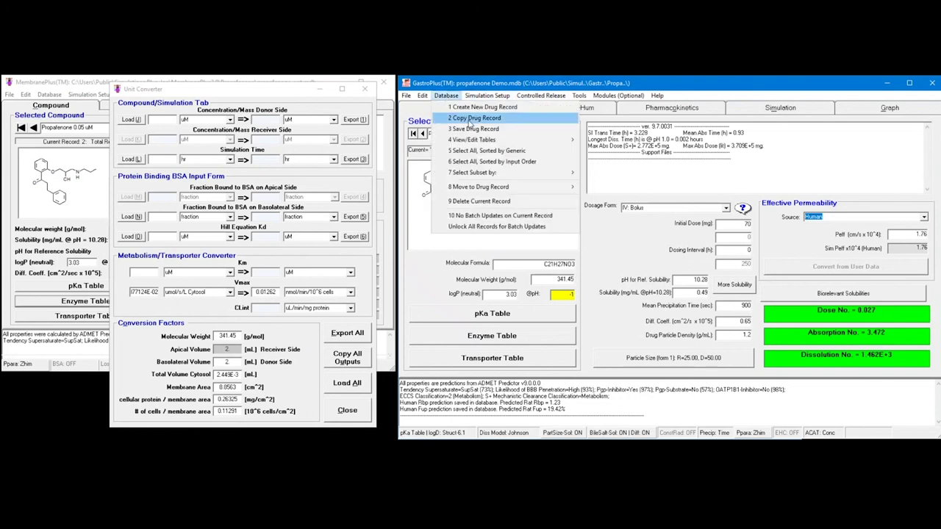
pyautogui.click(471, 119)
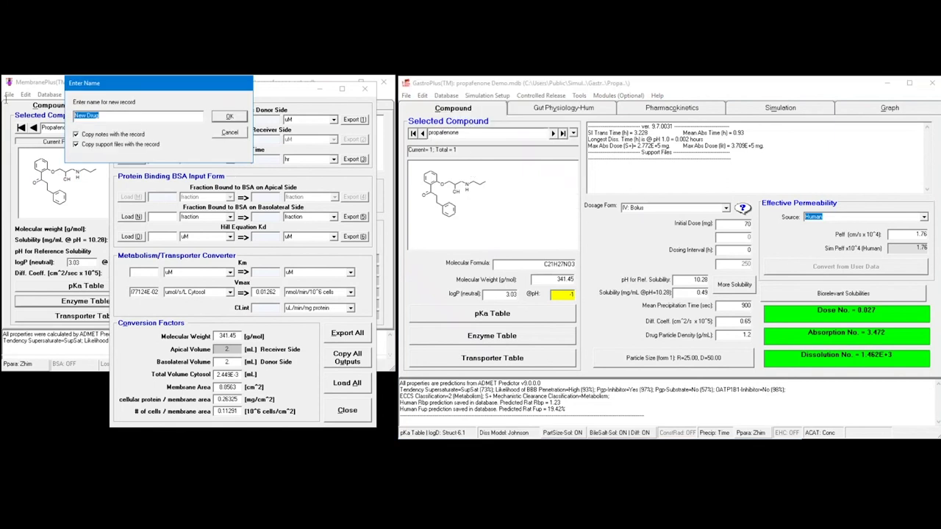
pyautogui.write('M')
pyautogui.click(224, 118)
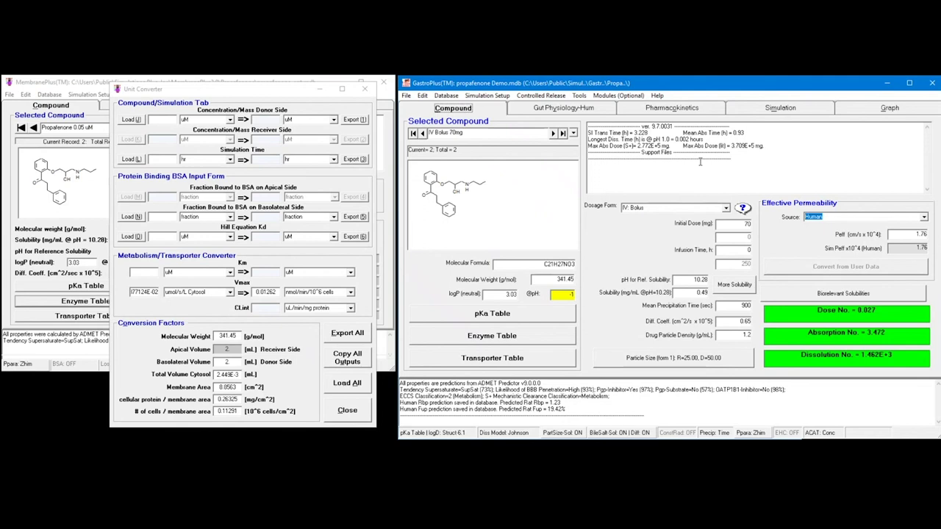
# Open the IV Bolus 70mg record's enzyme table and bring up the metabolism units converter for its PBPK 2D6 row.
pyautogui.click(525, 337)
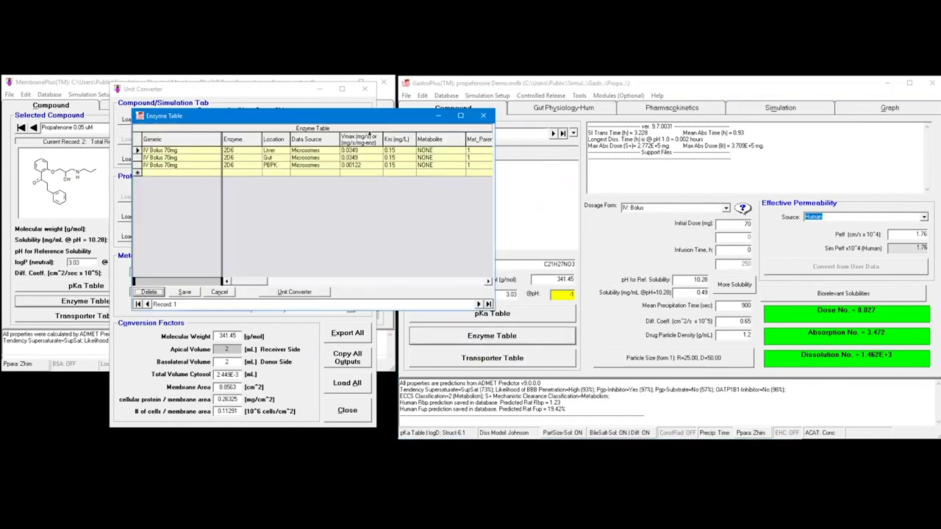
pyautogui.moveTo(349, 119); pyautogui.dragTo(636, 129)
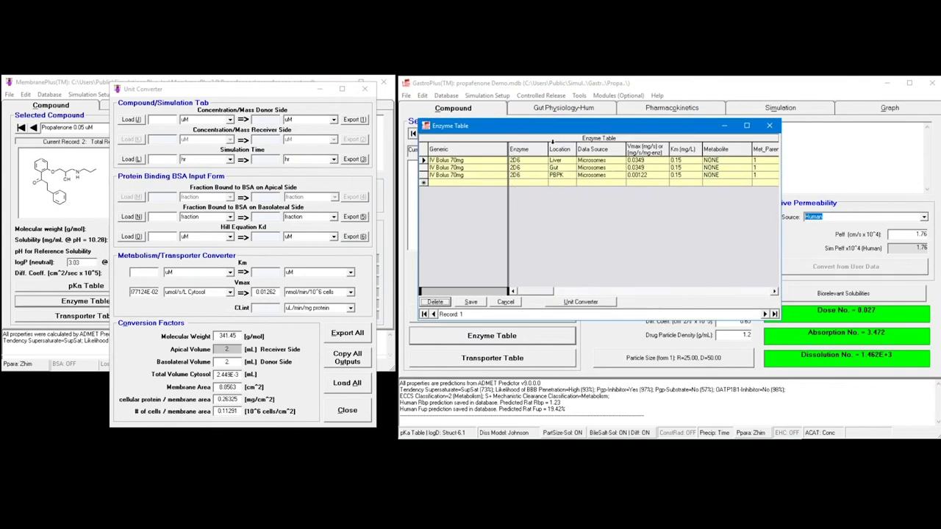
pyautogui.moveTo(553, 142)
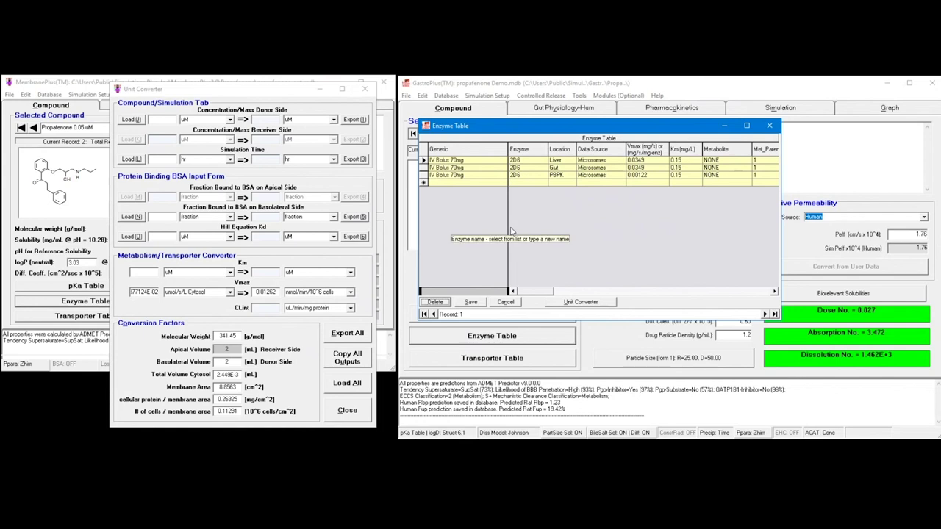
pyautogui.click(648, 178)
pyautogui.click(599, 303)
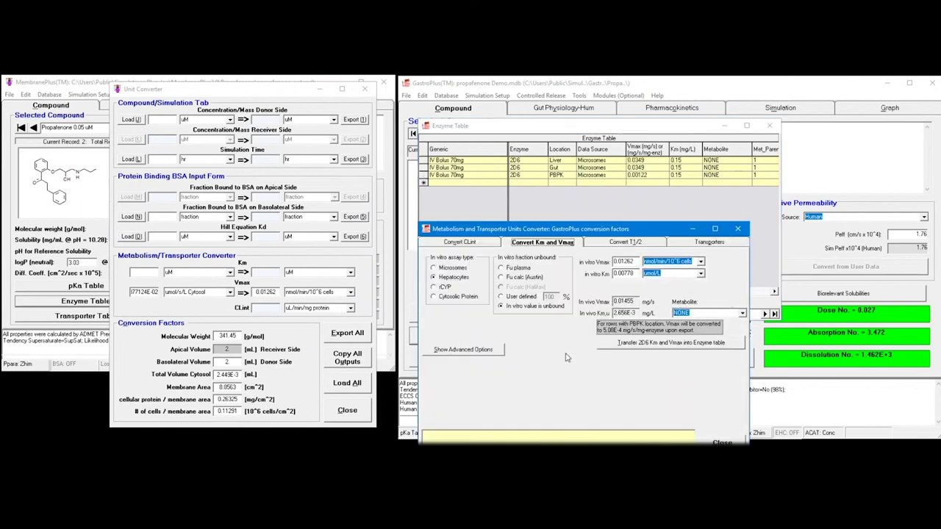
pyautogui.moveTo(577, 230); pyautogui.dragTo(598, 178)
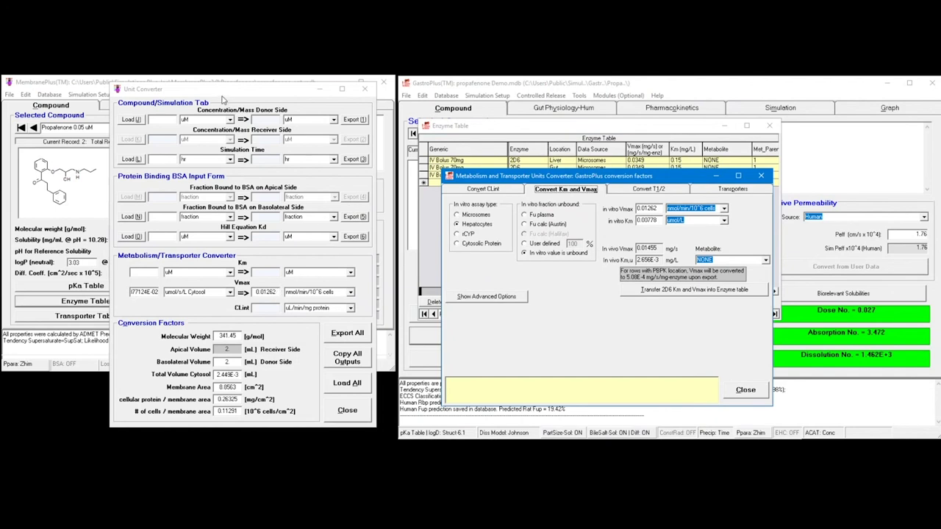
# Set the in vitro Vmax to MembranePlus's 0.01262 nmol/min/10^6 cells, using the hepatocyte assay type and an unbound in vitro value.
pyautogui.doubleClick(277, 291)
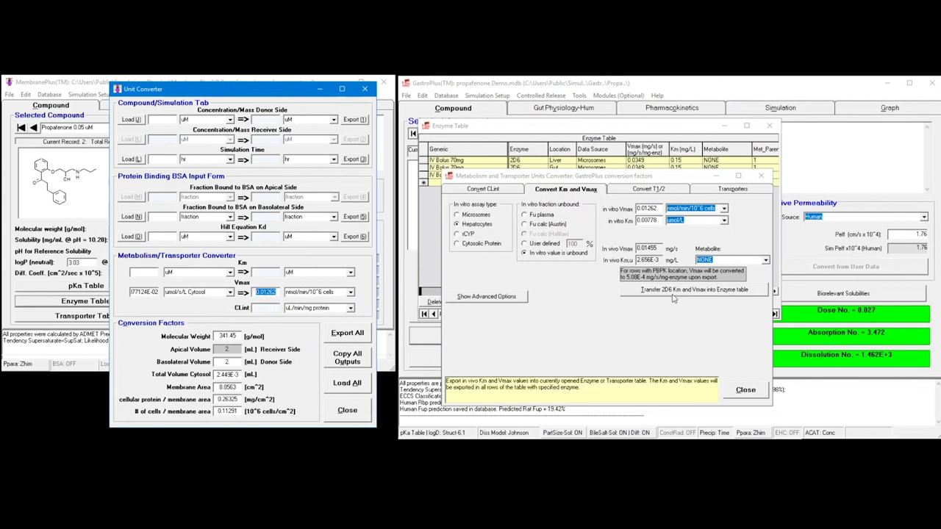
pyautogui.moveTo(657, 211); pyautogui.dragTo(634, 209)
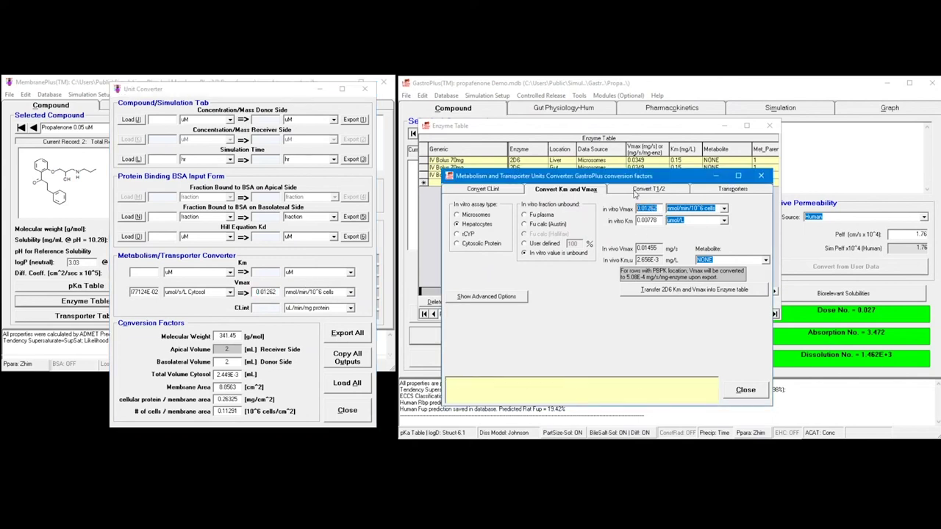
pyautogui.click(659, 209)
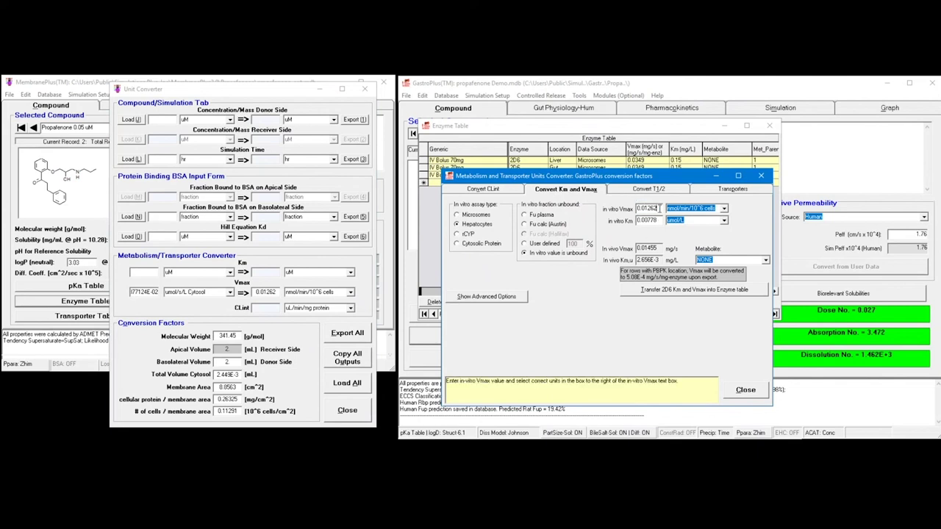
pyautogui.doubleClick(651, 210)
pyautogui.click(730, 212)
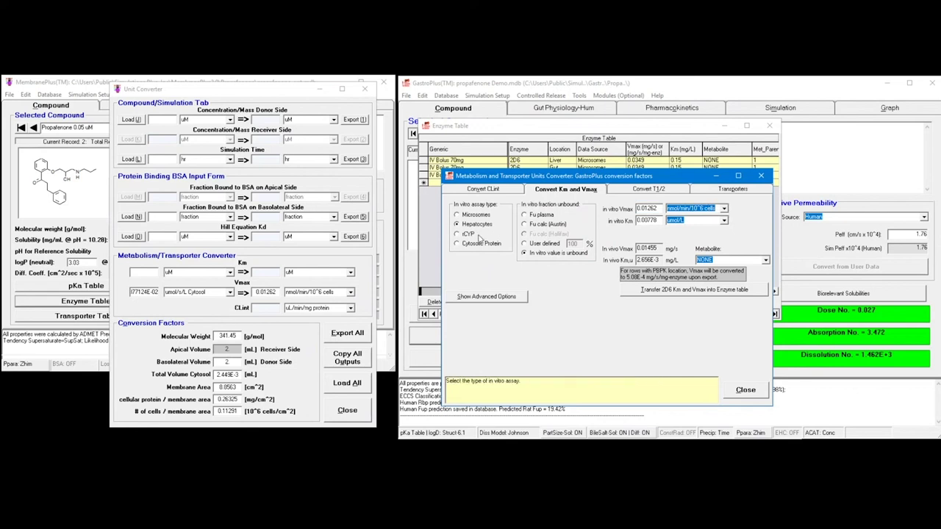
pyautogui.click(457, 224)
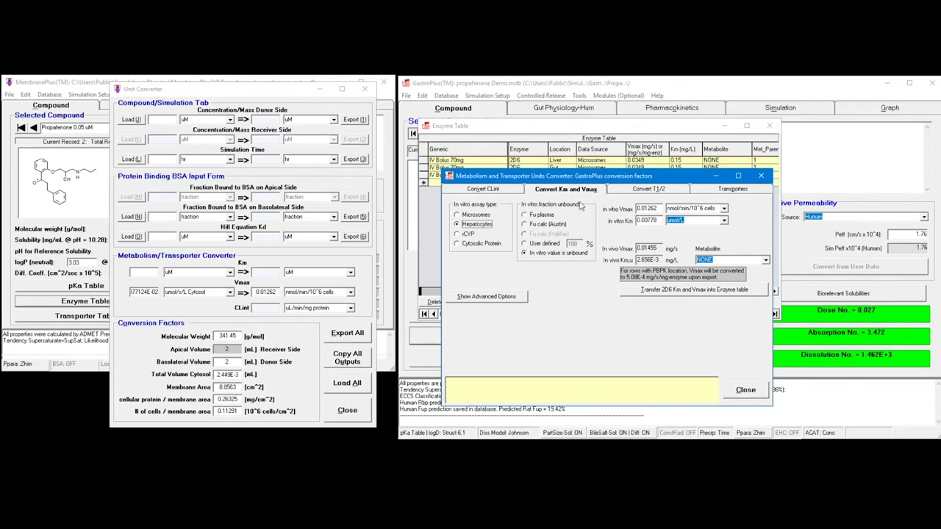
pyautogui.click(542, 255)
# Set the in vitro hepatocyte concentration to 1 Mcells/ml in the advanced options and transfer the 2D6 Km and Vmax into the enzyme table.
pyautogui.click(514, 296)
pyautogui.doubleClick(581, 337)
pyautogui.moveTo(580, 339)
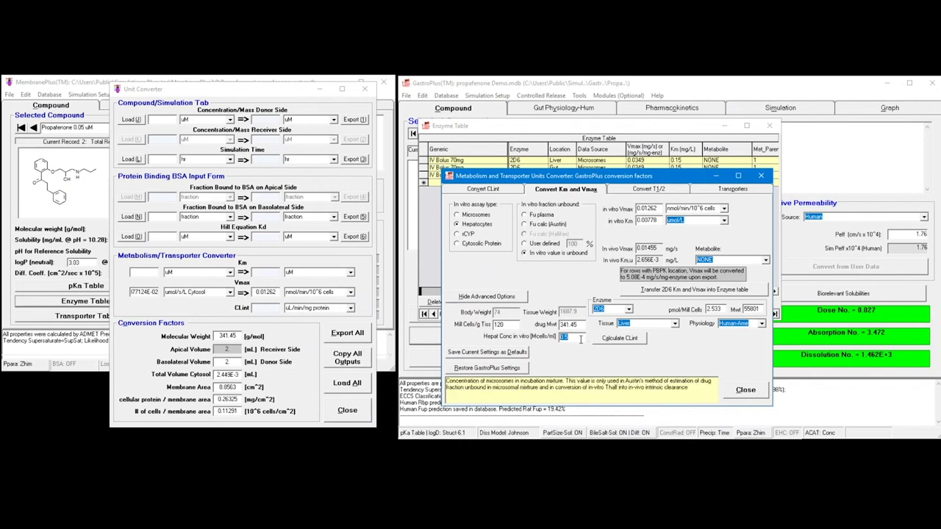
pyautogui.write('1')
pyautogui.press('Tab')
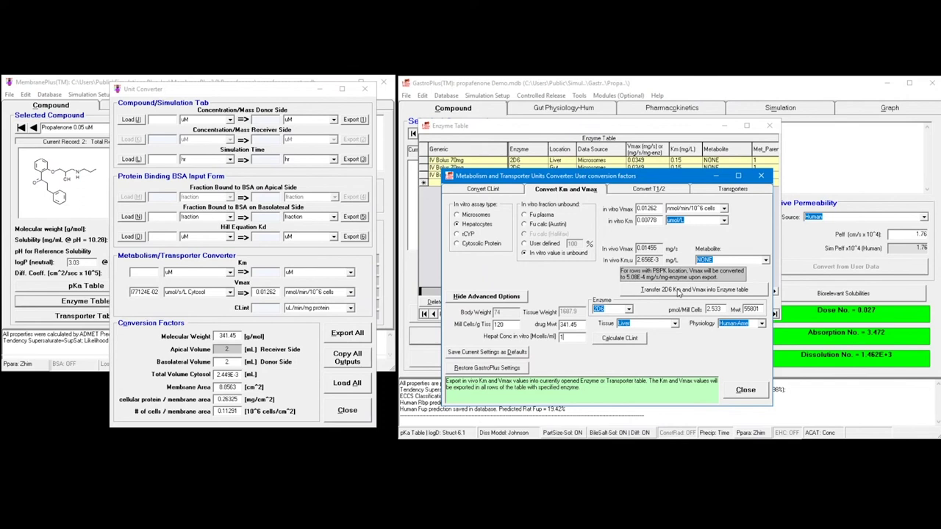
pyautogui.click(678, 291)
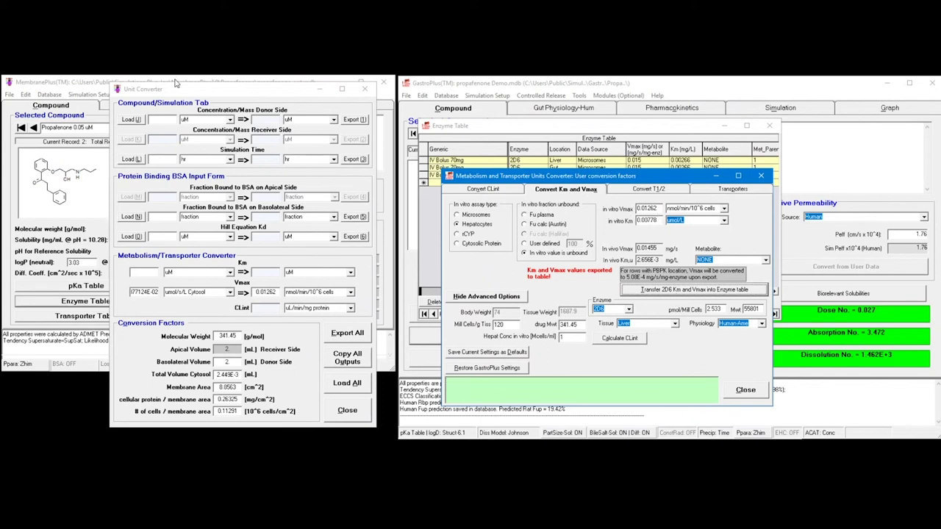
# Open MembranePlus's enzyme table for comparison in place of its unit converter, and save the updated GastroPlus enzyme table.
pyautogui.click(276, 291)
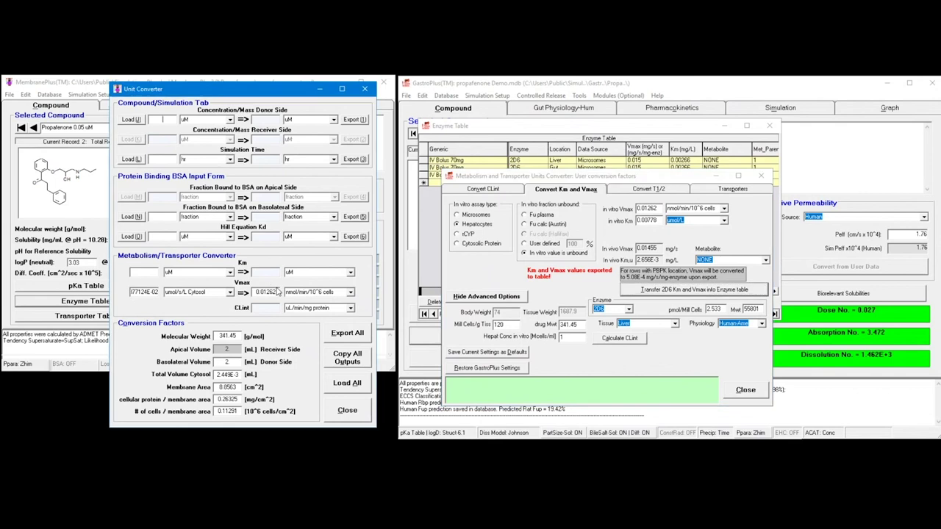
pyautogui.click(346, 411)
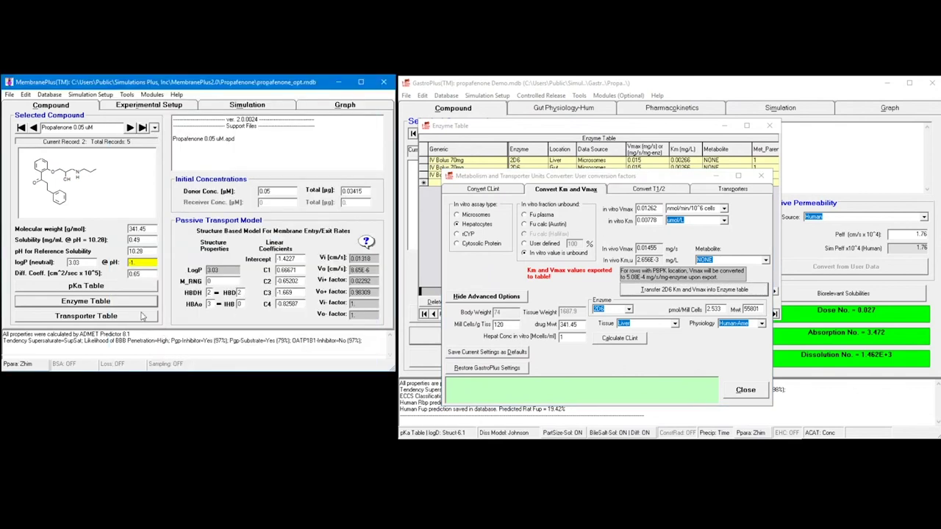
pyautogui.click(143, 303)
pyautogui.moveTo(374, 118); pyautogui.dragTo(314, 126)
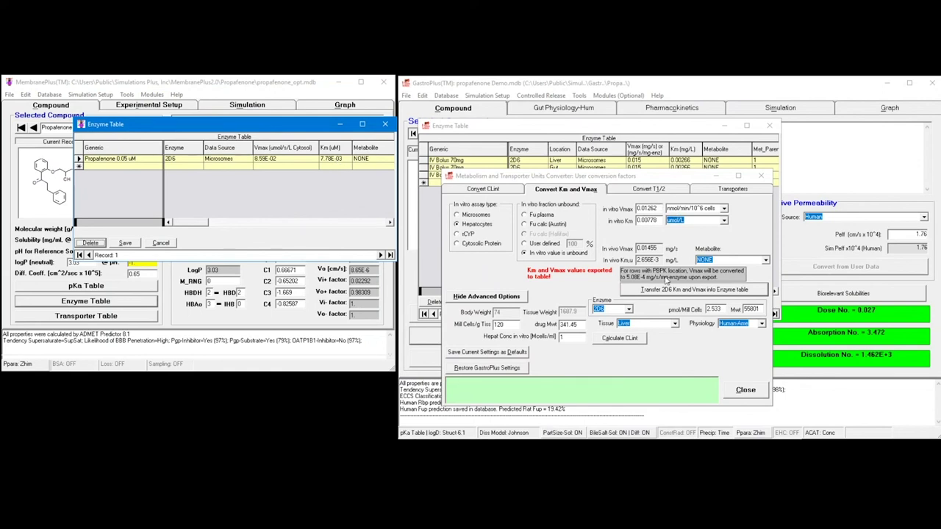
pyautogui.click(744, 392)
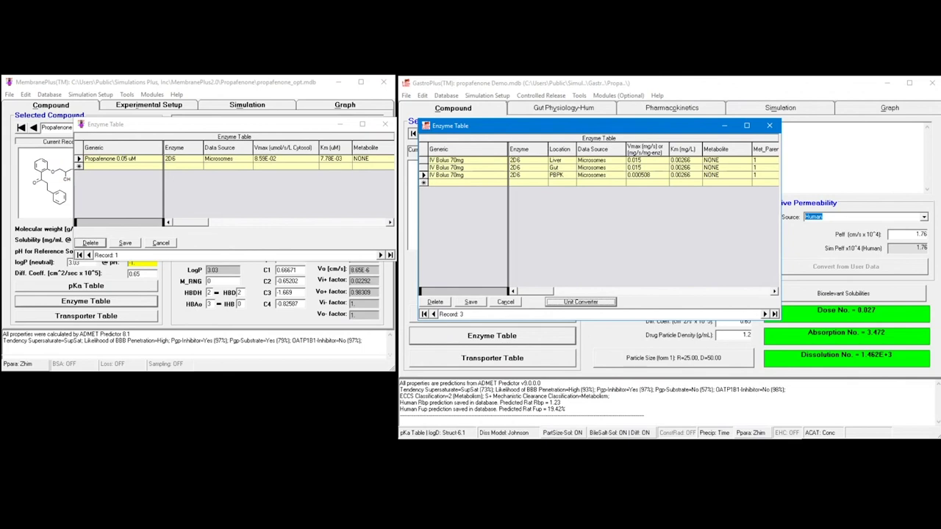
pyautogui.click(472, 302)
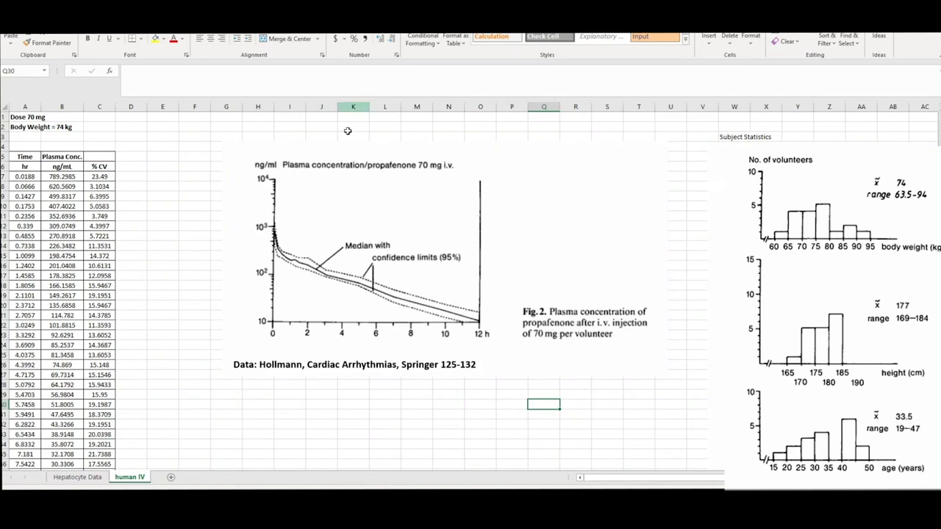
# Copy the time, plasma concentration and % CV values in A7:C48 of the Excel human IV sheet.
pyautogui.moveTo(24, 177); pyautogui.dragTo(89, 453)
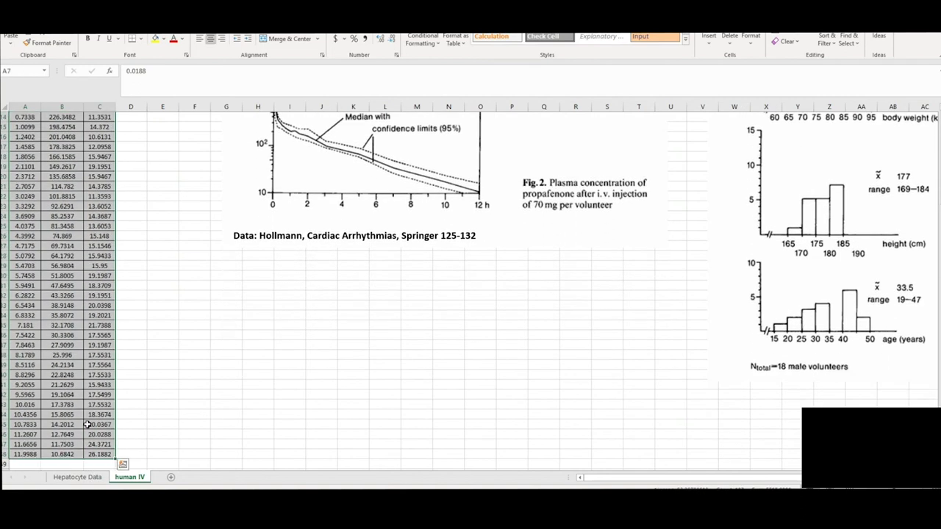
pyautogui.rightClick(78, 208)
pyautogui.click(109, 232)
pyautogui.scroll(4, 183, 165)
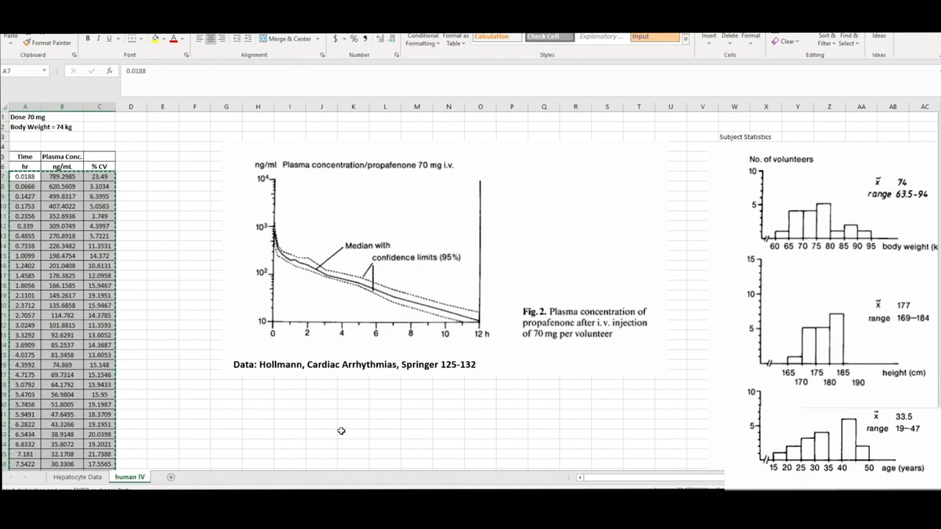
# Switch to GastroPlus and paste the copied values into a new IV dosage form tissue/plasma concentration-time data (.ipd) table.
pyautogui.click(279, 478)
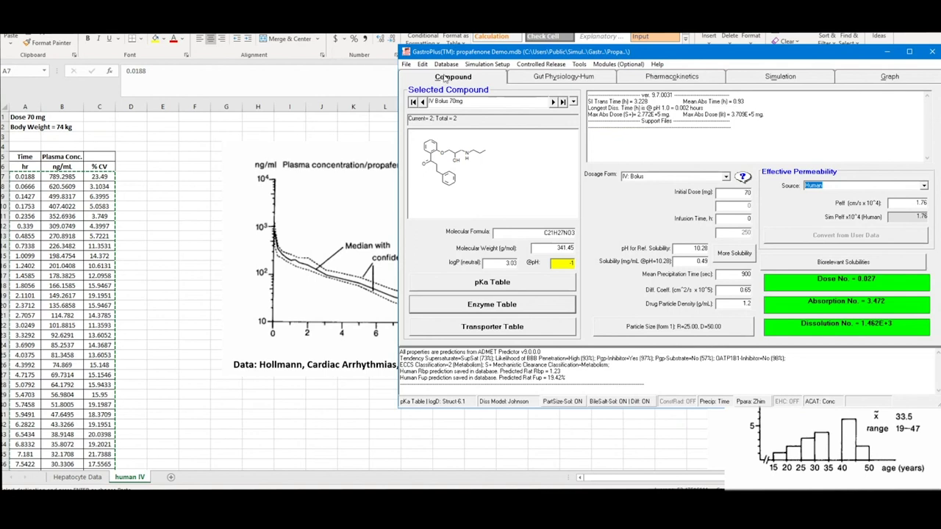
pyautogui.click(406, 64)
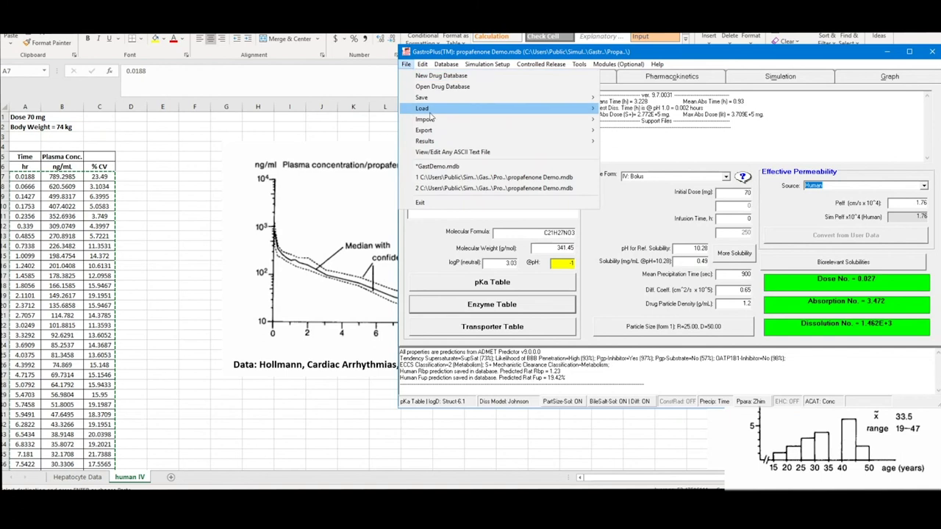
pyautogui.moveTo(432, 110)
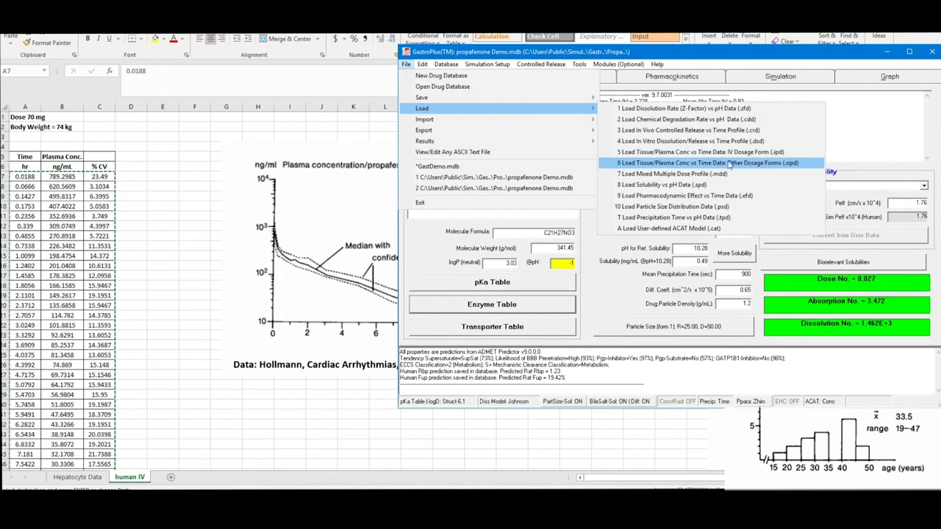
pyautogui.click(691, 153)
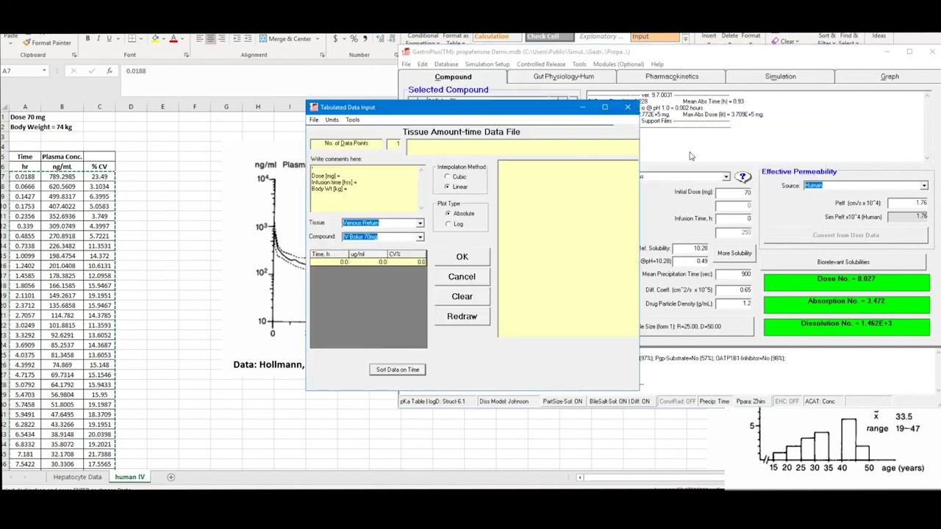
pyautogui.rightClick(338, 266)
pyautogui.click(360, 292)
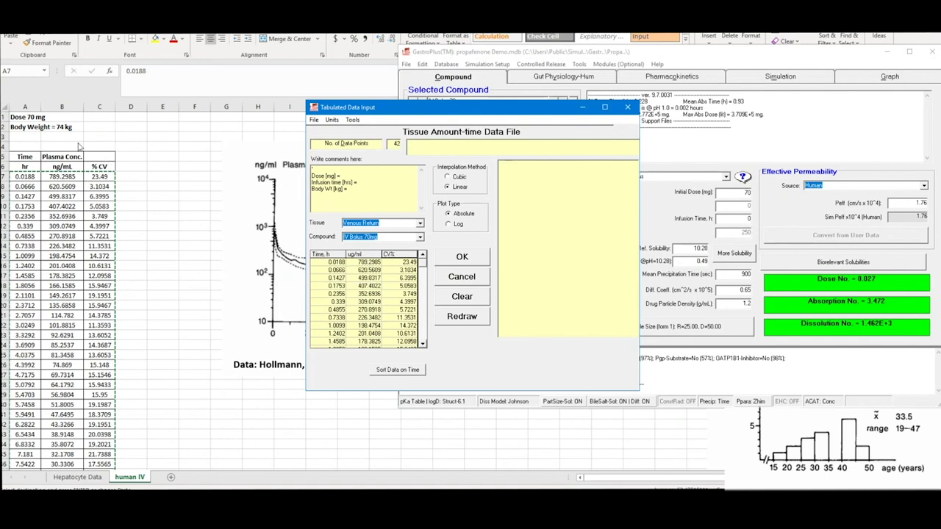
# Set the data units to ng/mL vs hr, with a 70 mg dose and 74 kg body weight in the comments, and redraw the plot.
pyautogui.click(331, 119)
pyautogui.moveTo(387, 180)
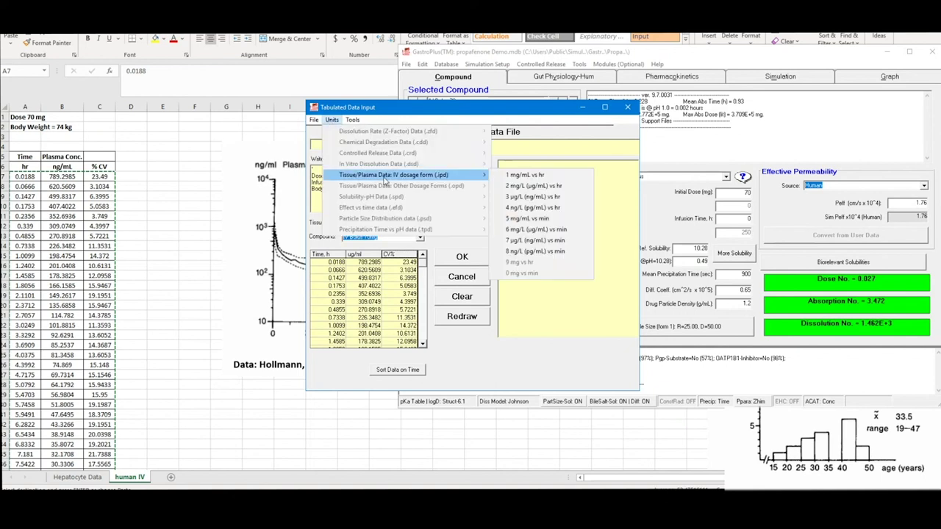
pyautogui.click(541, 198)
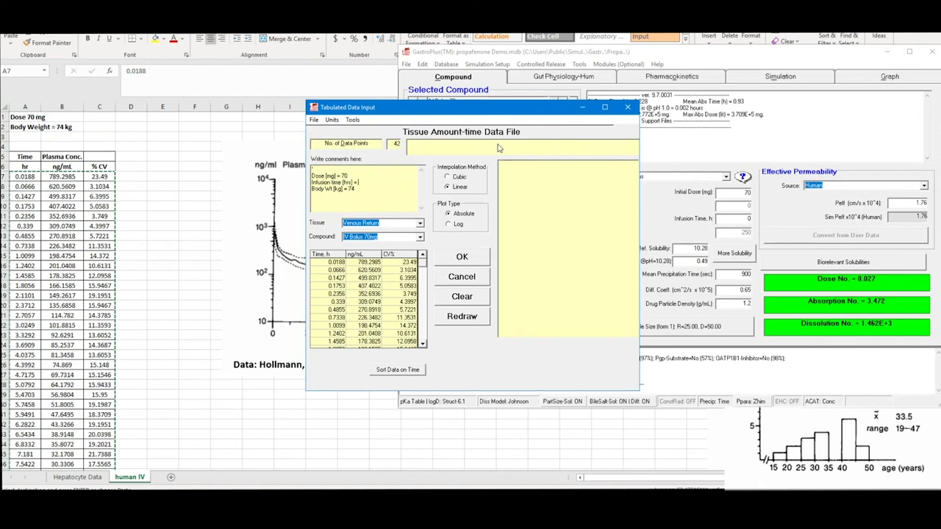
pyautogui.click(483, 322)
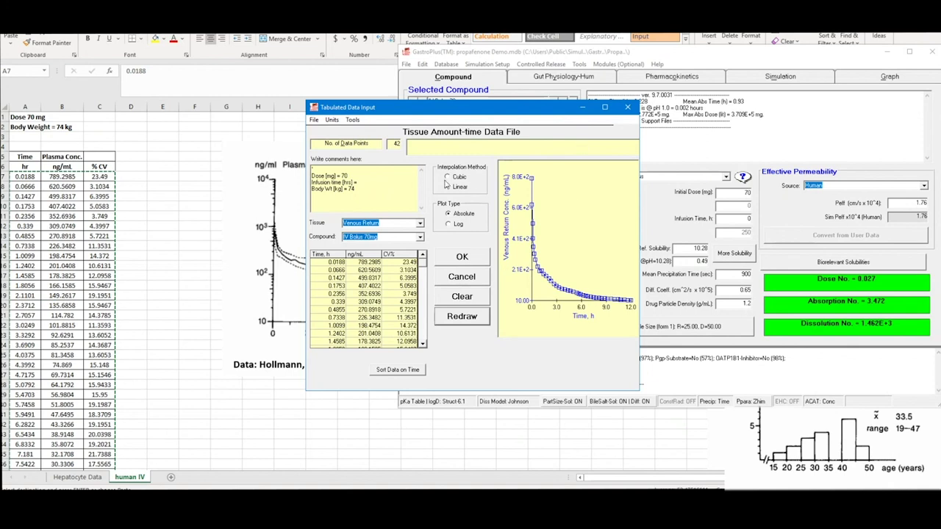
# Save the plasma data as IV Bolus 70mg.ipd in the Propafenone folder and accept it as the record's support file.
pyautogui.click(294, 261)
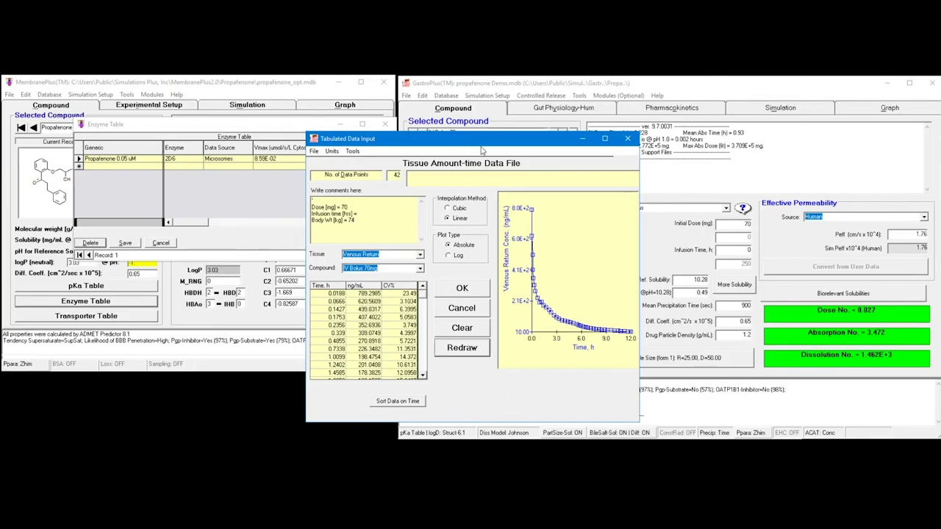
pyautogui.moveTo(437, 141); pyautogui.dragTo(559, 135)
pyautogui.click(434, 137)
pyautogui.click(450, 170)
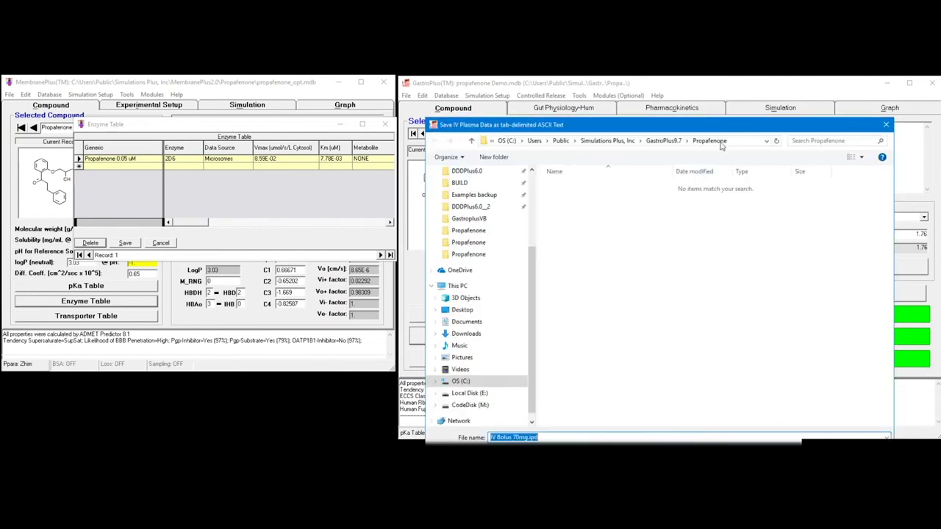
pyautogui.moveTo(723, 127); pyautogui.dragTo(718, 92)
pyautogui.click(809, 436)
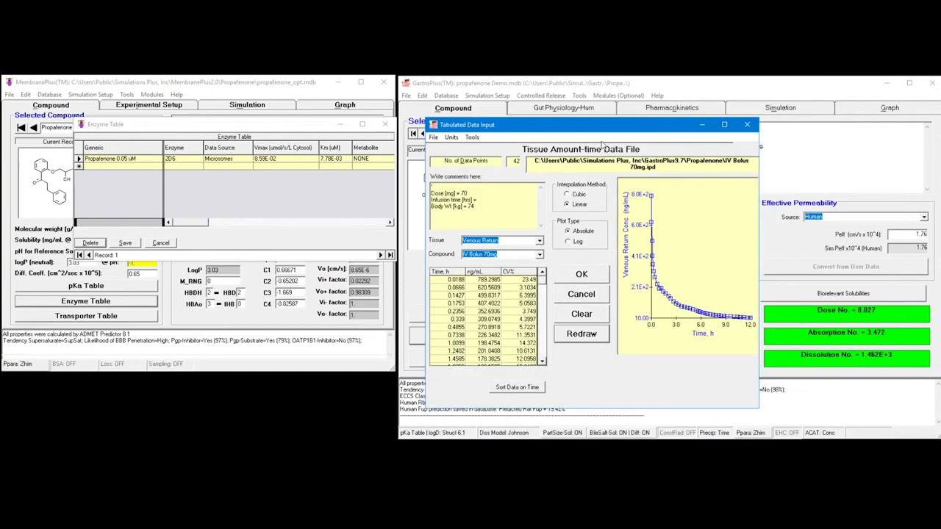
pyautogui.click(593, 281)
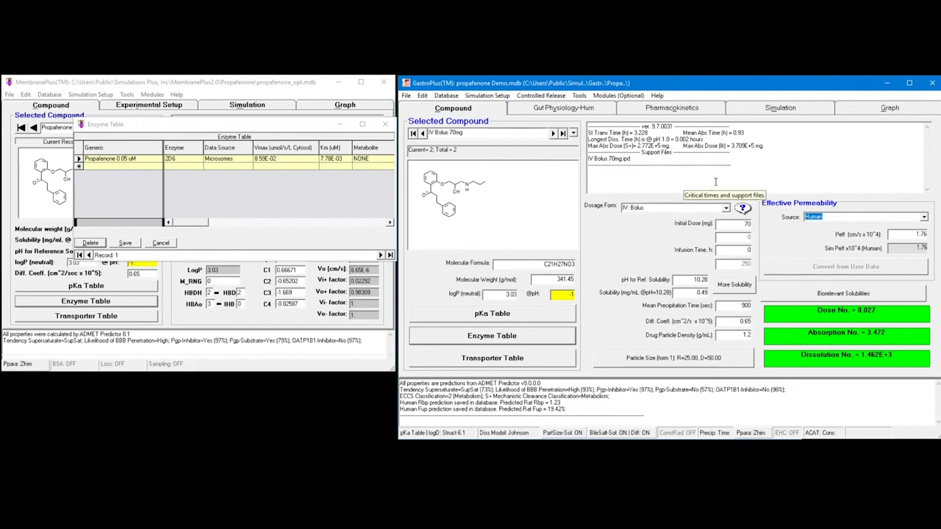
# Run a single 24 h simulation of the IV Bolus 70mg record and show its plasma concentration graph.
pyautogui.click(780, 108)
pyautogui.click(616, 166)
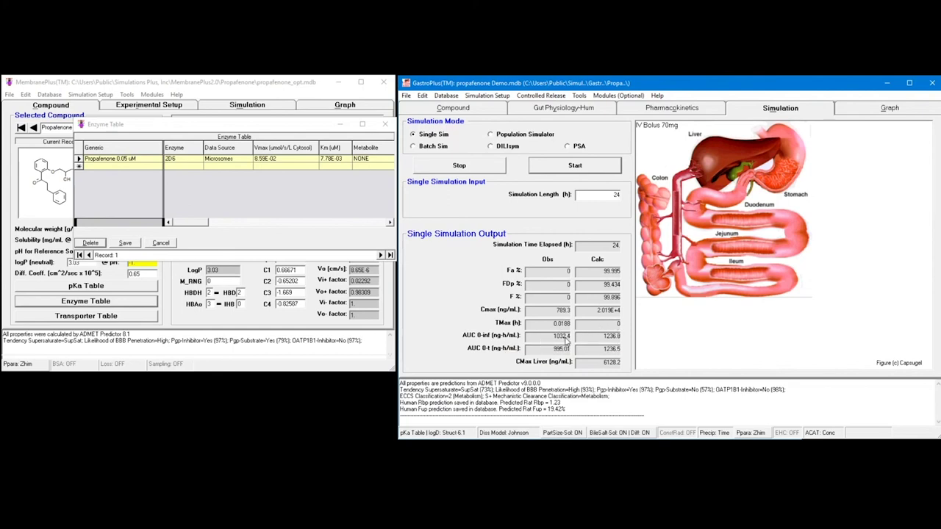
pyautogui.click(844, 111)
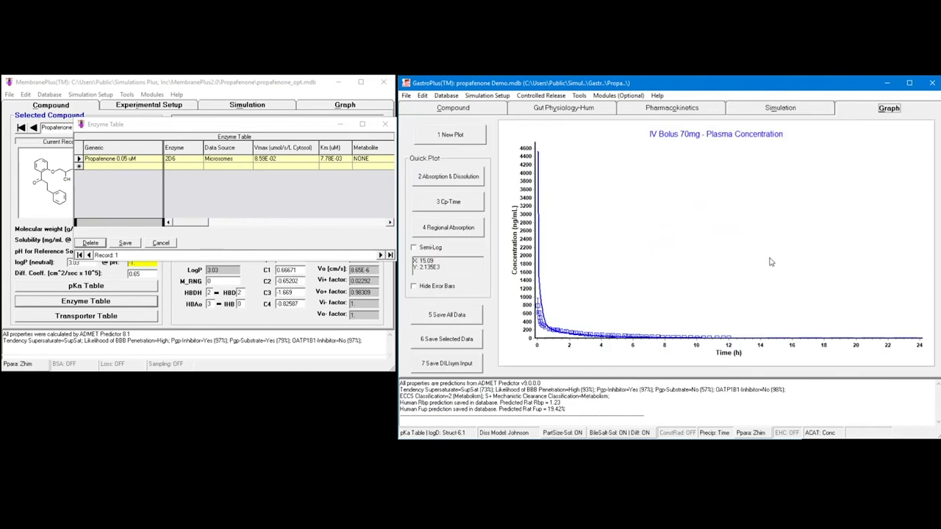
# Compare the simulated curve with the observed data on semi-log and linear scales, including the fit statistics.
pyautogui.click(436, 248)
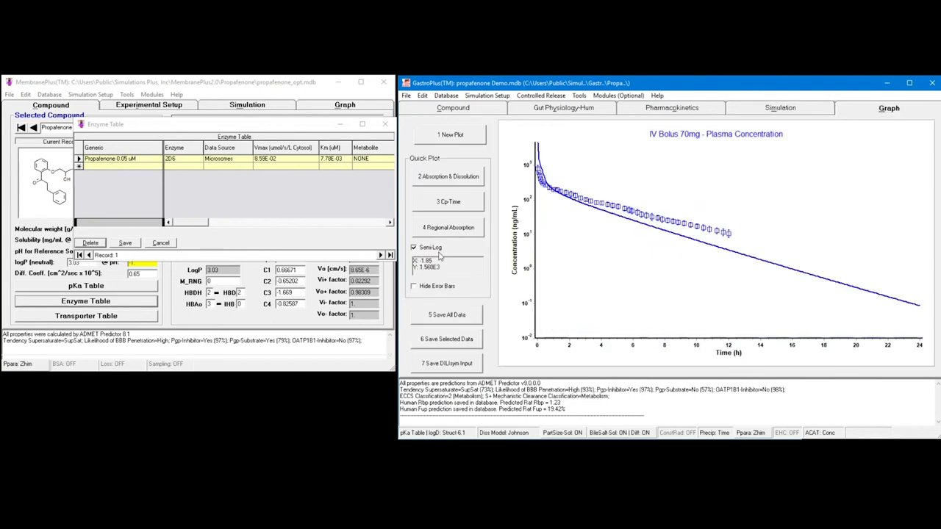
pyautogui.moveTo(547, 277)
pyautogui.moveTo(640, 178)
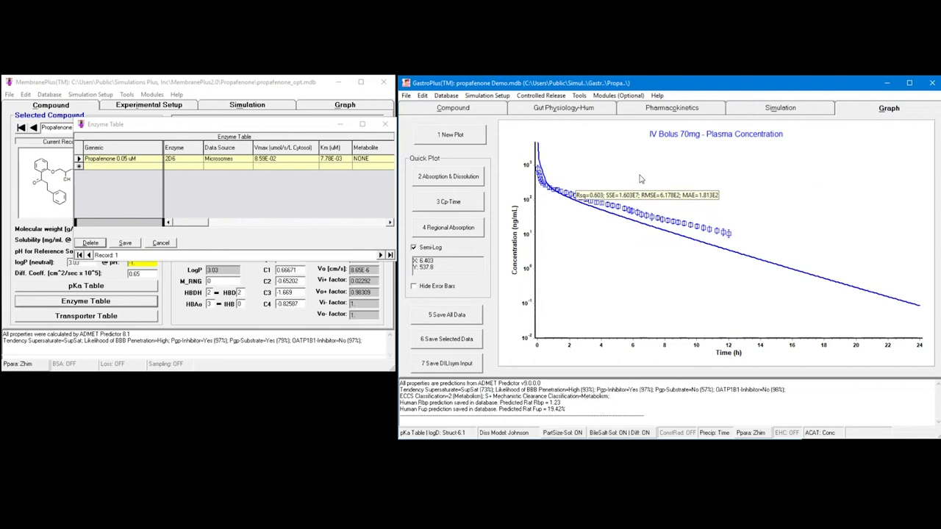
pyautogui.click(431, 248)
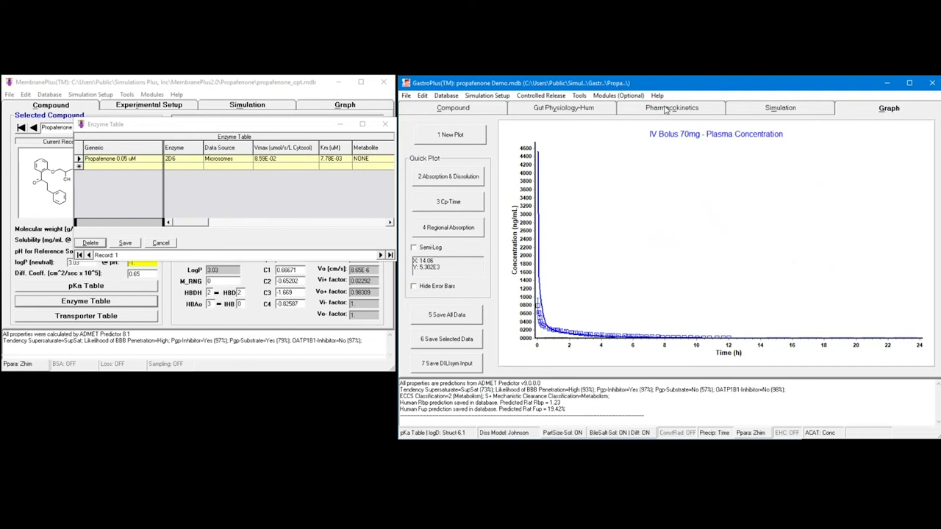
pyautogui.moveTo(581, 153)
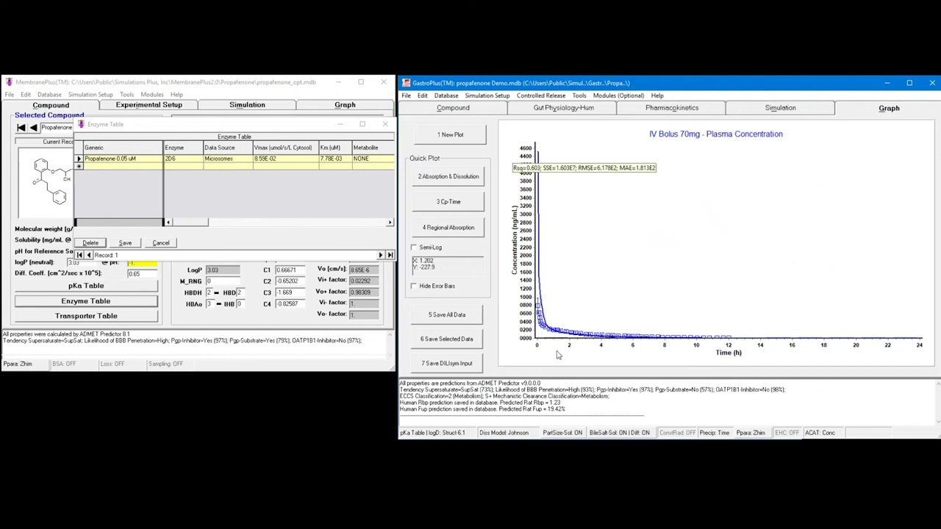